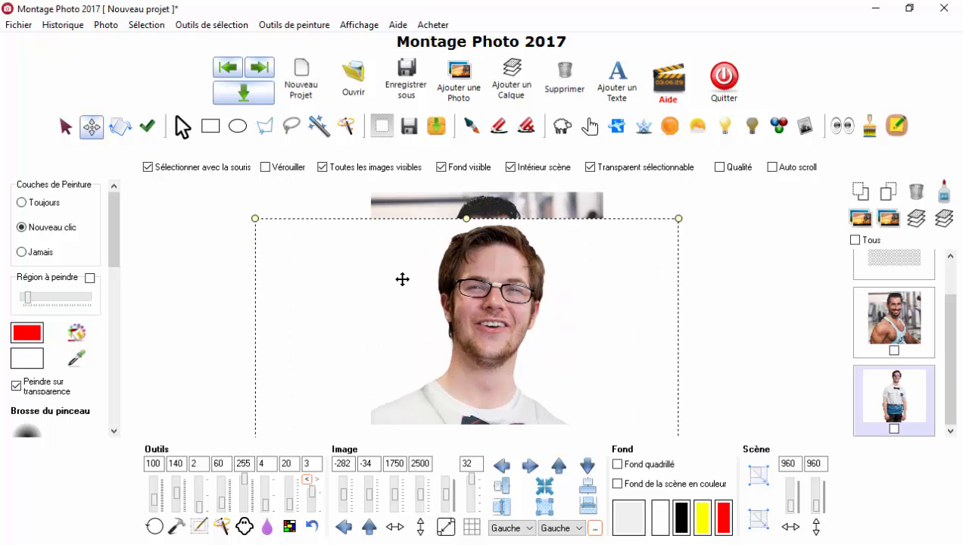
Scale the photo of the man with glasses down to 1387 × 1987 and position it over the gym photo.
left_click_drag(258, 219, 344, 266)
left_click_drag(497, 346, 482, 254)
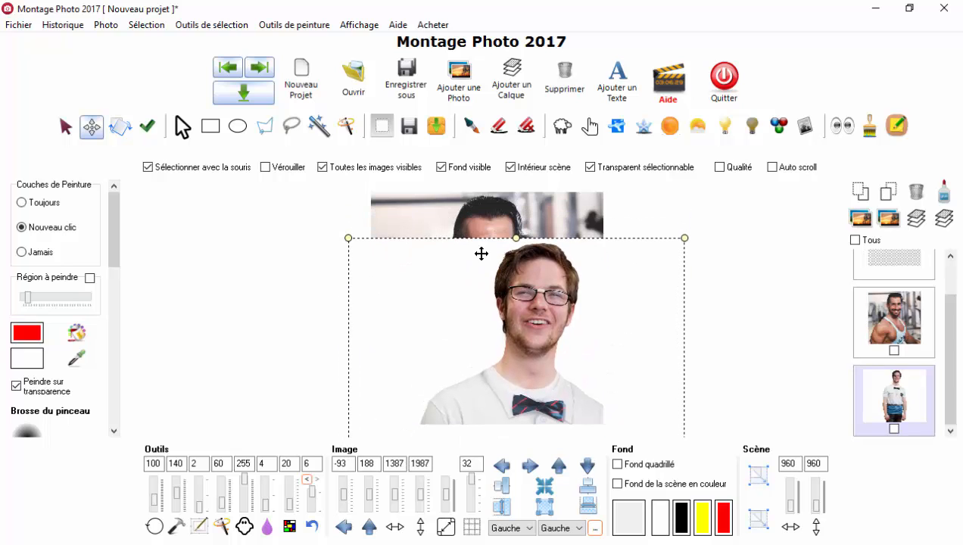
Set the eraser strength to 255 and erase the white background beside the head and above the shoulder of the man with glasses.
left_click(499, 127)
left_click_drag(179, 496, 179, 475)
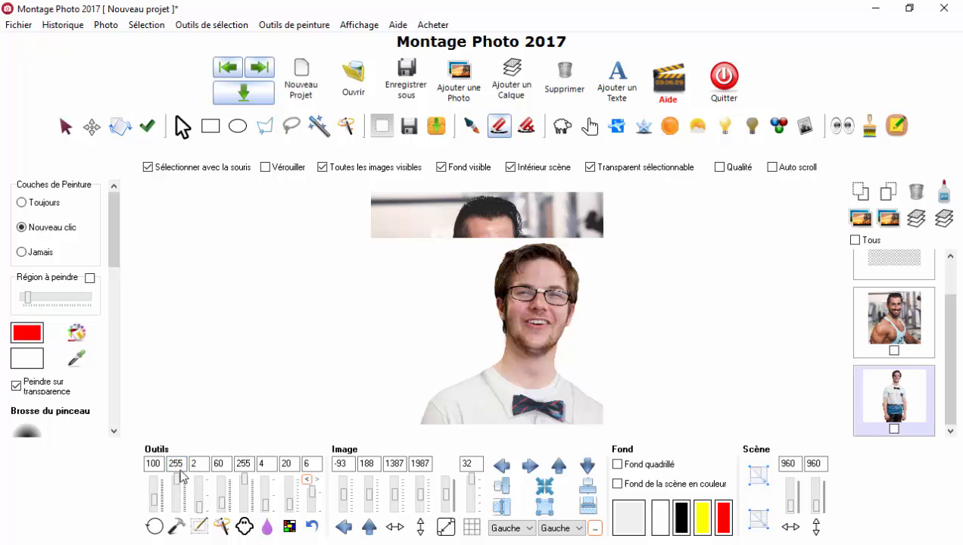
mouse_move(486, 242)
left_mouse_down()
mouse_move(472, 273)
mouse_move(473, 329)
mouse_move(441, 348)
mouse_move(363, 357)
mouse_move(406, 240)
mouse_move(362, 306)
mouse_move(376, 235)
mouse_move(428, 256)
mouse_move(422, 314)
mouse_move(452, 251)
mouse_move(402, 323)
mouse_move(416, 332)
mouse_move(453, 319)
mouse_move(409, 288)
mouse_move(457, 251)
mouse_move(408, 334)
mouse_move(455, 318)
left_mouse_up()
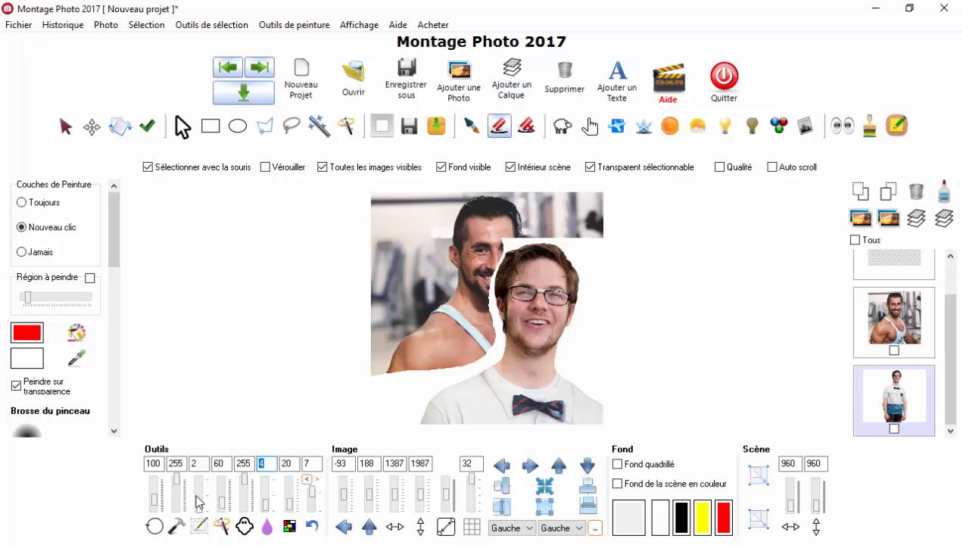
Move the photo of the man with glasses beside the bodybuilder to compare their heads, and place it over his face.
left_click(92, 127)
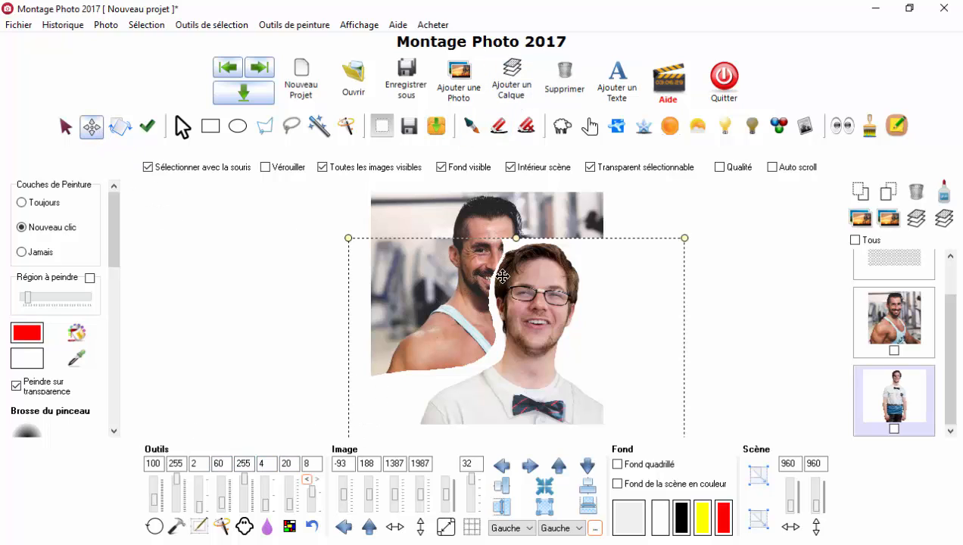
left_click_drag(503, 277, 561, 252)
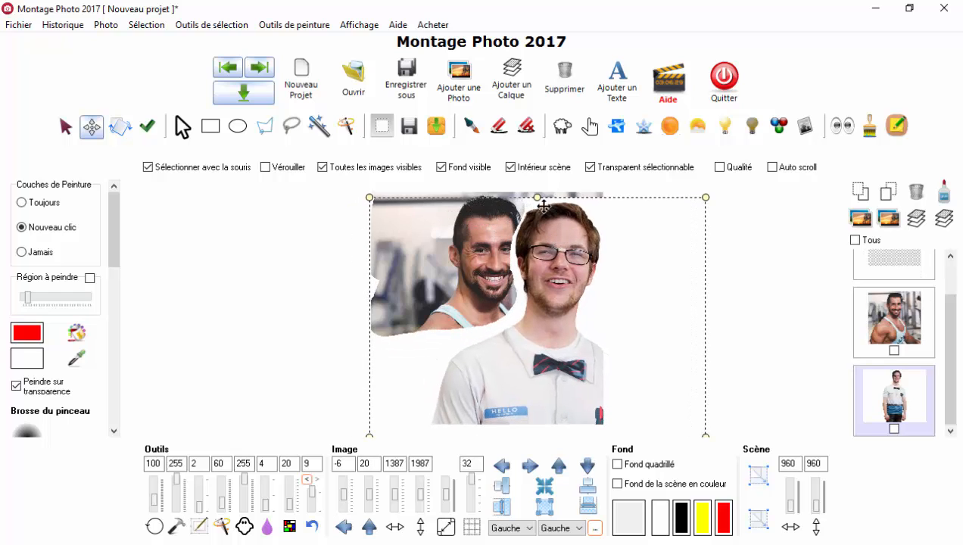
scroll(501, 195, "up", 1)
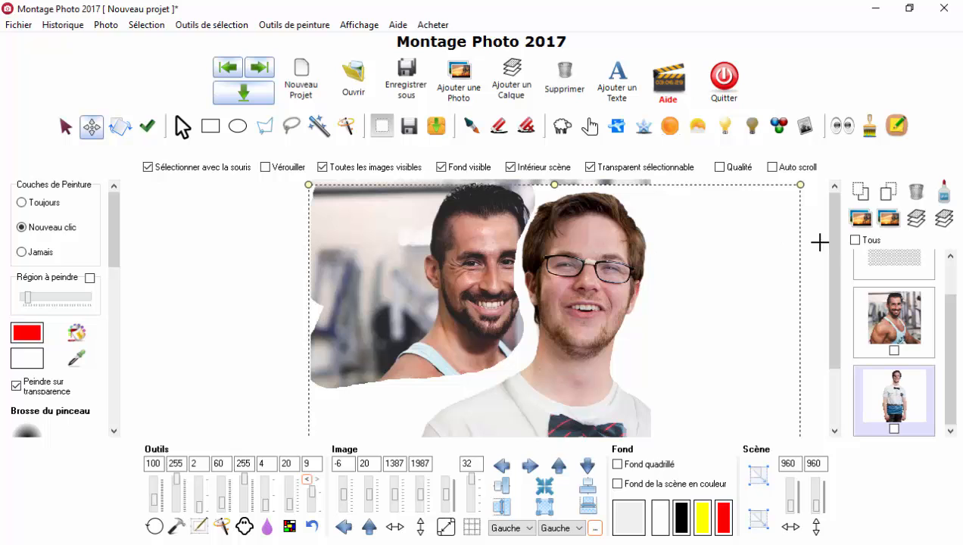
left_click_drag(589, 275, 496, 282)
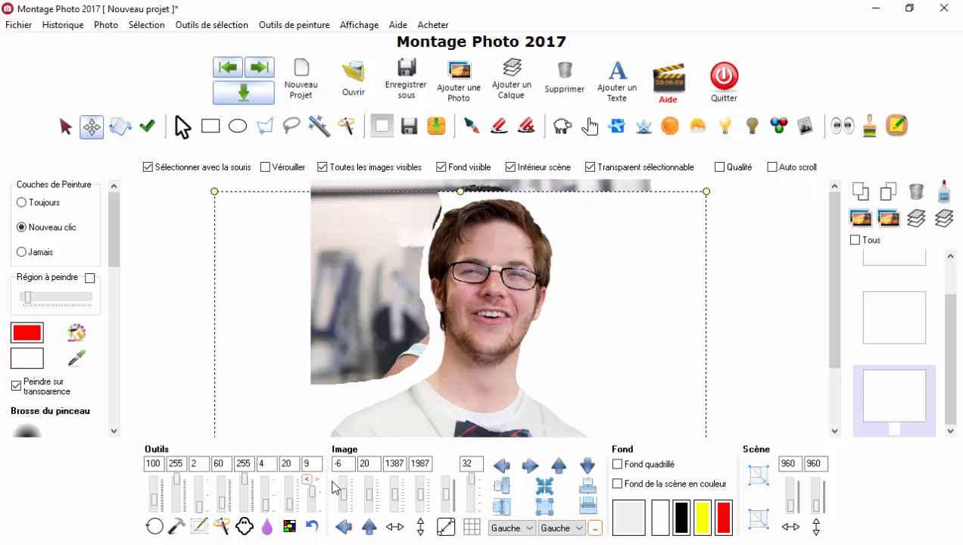
Lower the overlaid photo's opacity to 73, resize it to 1313 × 1880 to match the bodybuilder's face, and restore opacity to 255.
left_click_drag(247, 487, 249, 506)
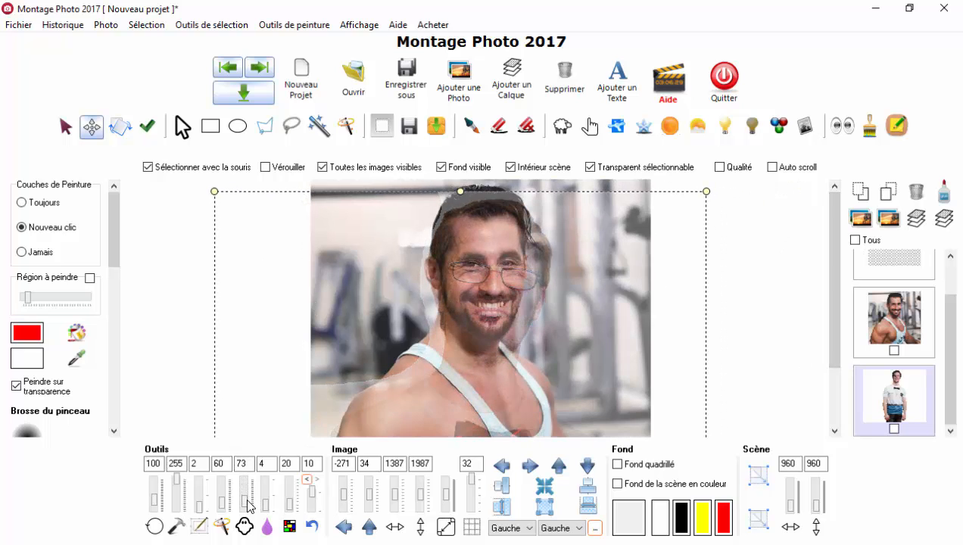
left_click_drag(494, 317, 461, 234)
left_click_drag(460, 181, 490, 262)
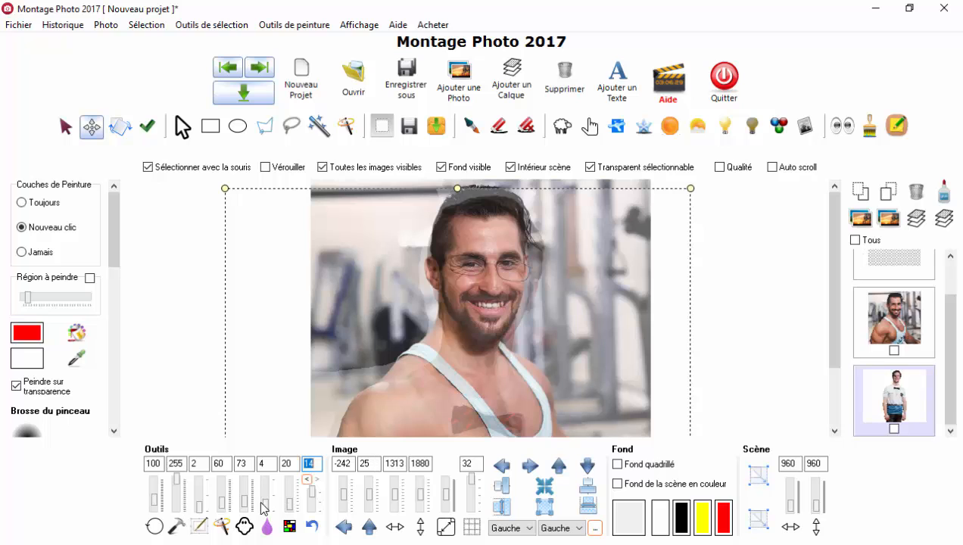
left_click_drag(246, 501, 244, 479)
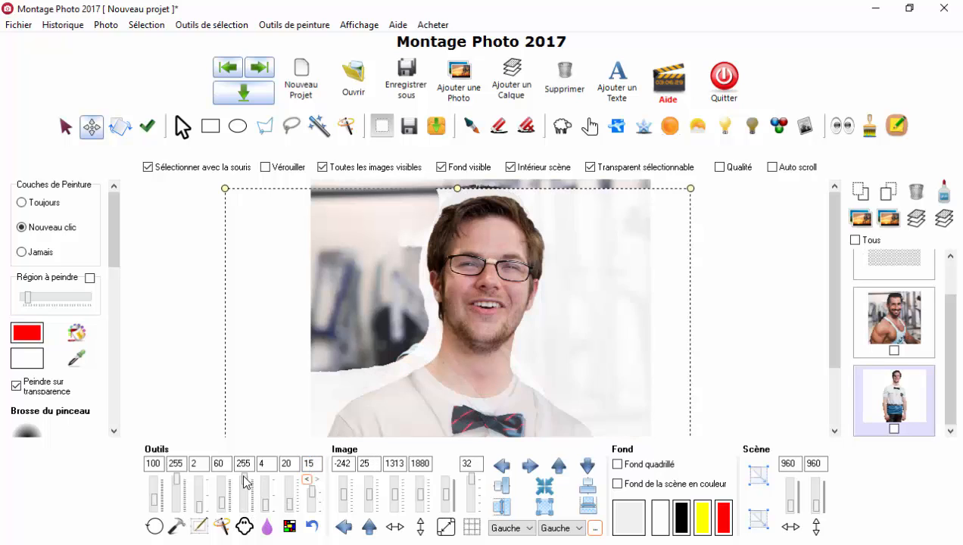
Move the resized photo beside the bodybuilder's head to compare their sizes, and bring it back over his face.
left_click_drag(385, 323, 486, 322)
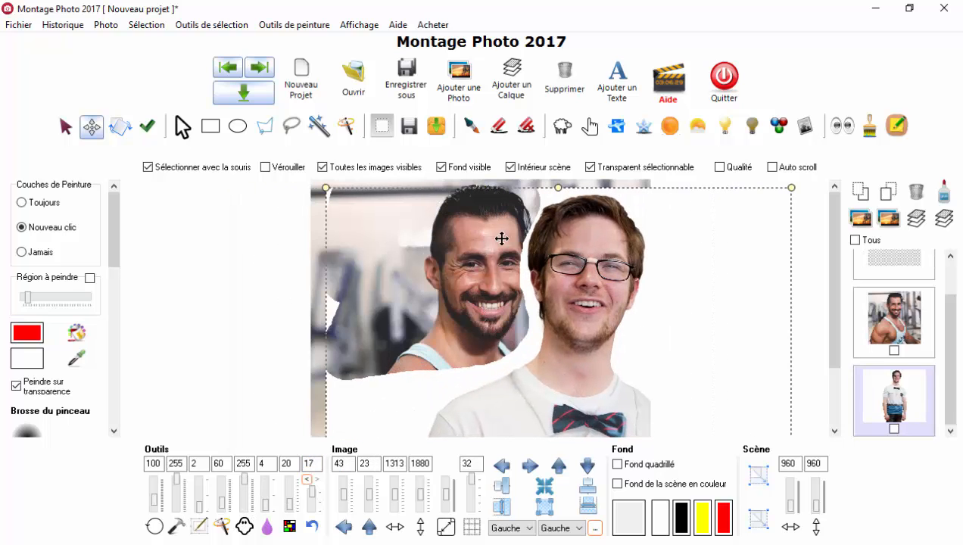
left_click_drag(580, 265, 588, 261)
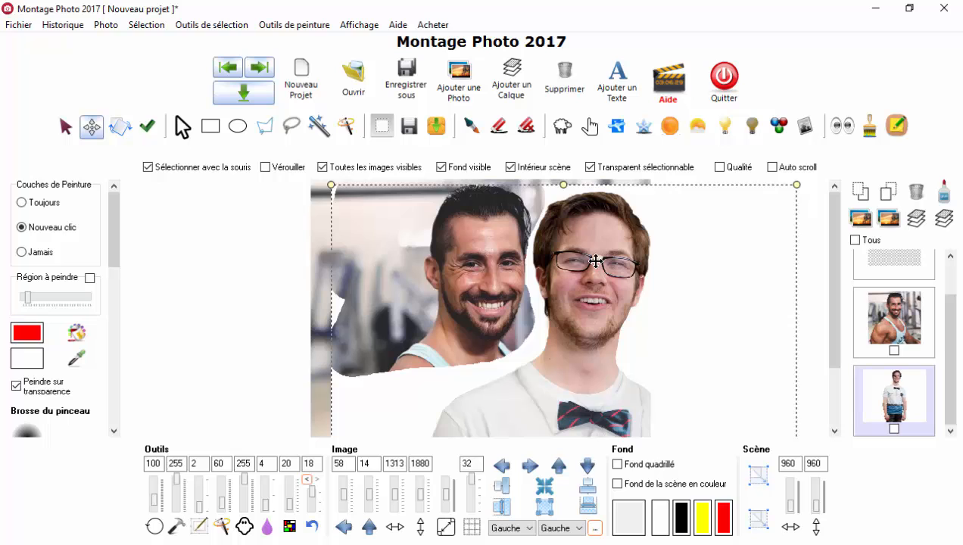
left_click_drag(596, 261, 490, 256)
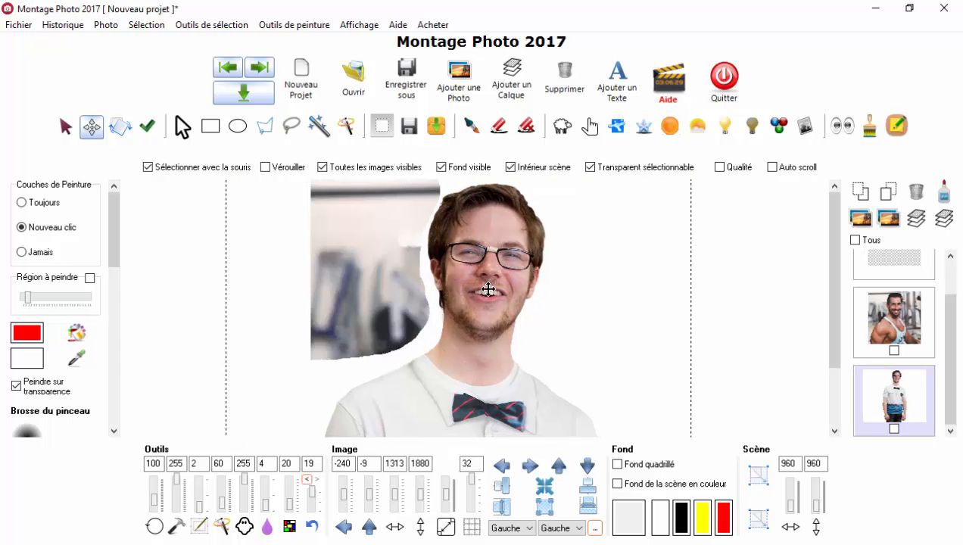
left_click_drag(488, 289, 496, 311)
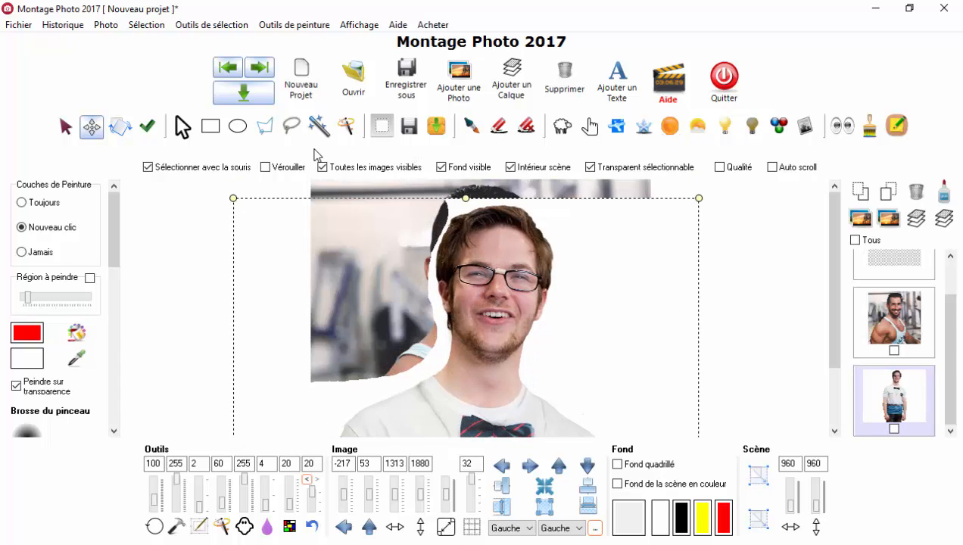
Outline the head and neck of the man with glasses with a polygonal selection and cut the photo down to it.
left_click(267, 131)
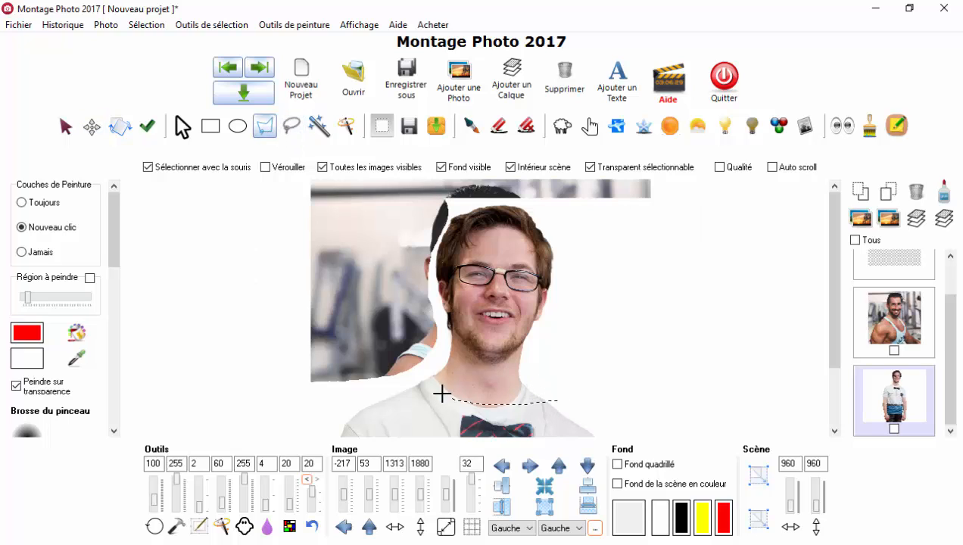
mouse_move(408, 304)
left_mouse_down()
mouse_move(440, 216)
mouse_move(528, 197)
mouse_move(587, 229)
mouse_move(592, 332)
mouse_move(557, 390)
left_mouse_up()
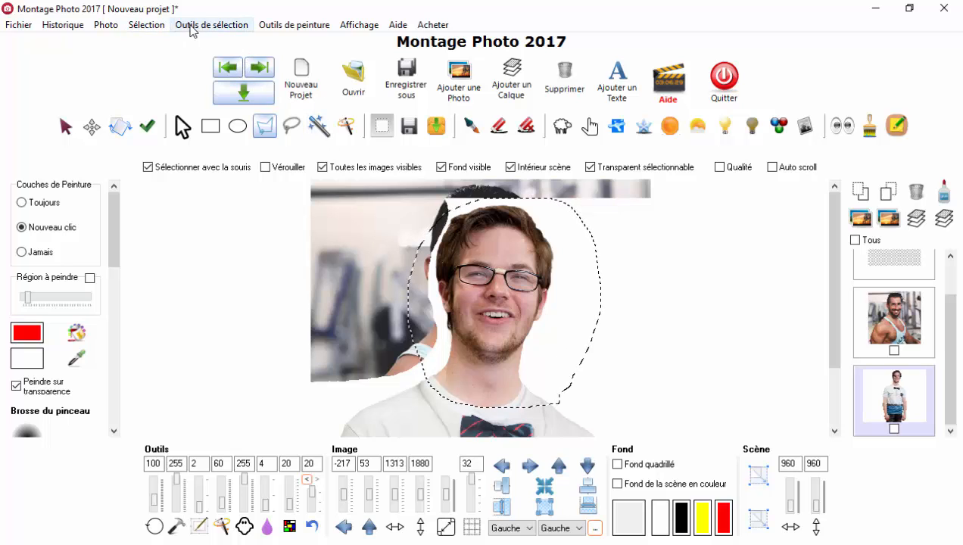
left_click(145, 32)
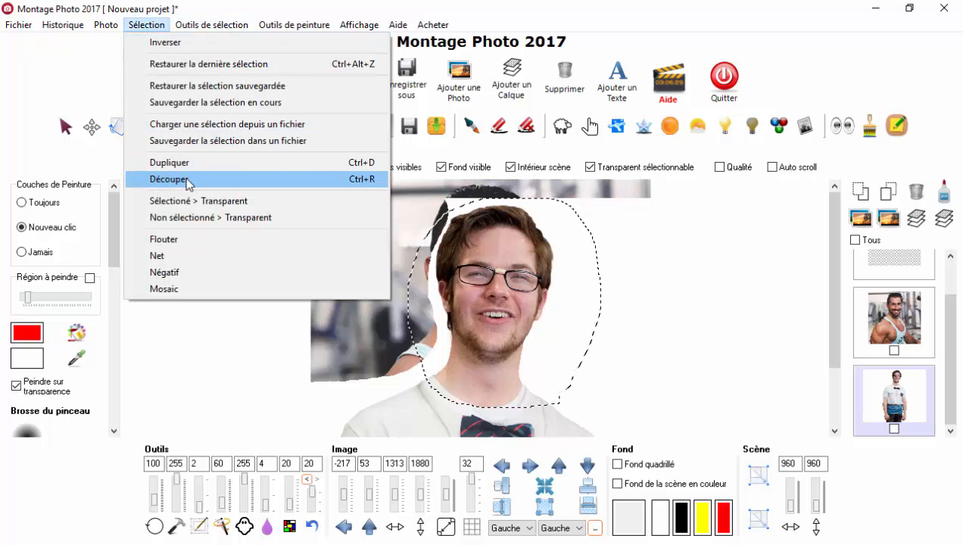
left_click(342, 182)
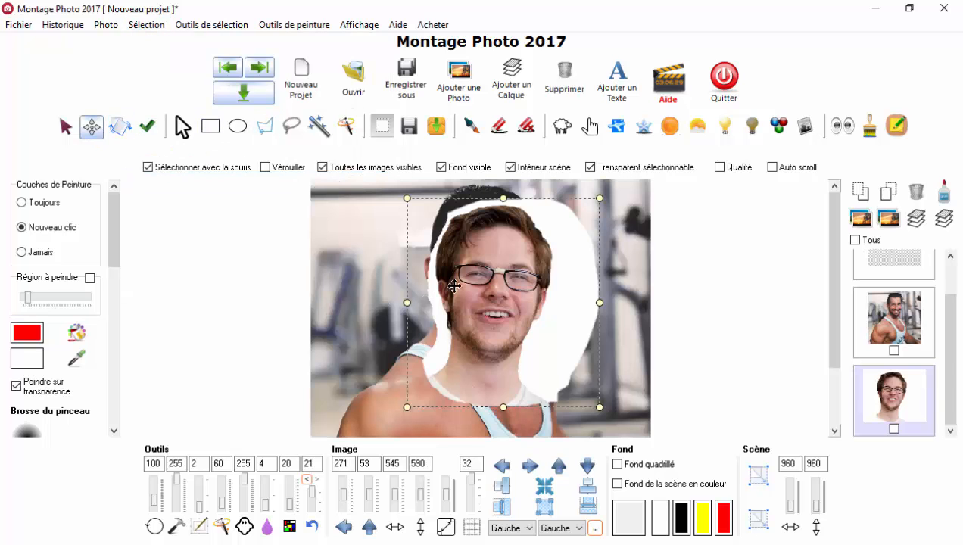
Align the cut-out head over the bodybuilder's head at opacity 128, and restore its opacity to 255.
left_click_drag(454, 286, 440, 265)
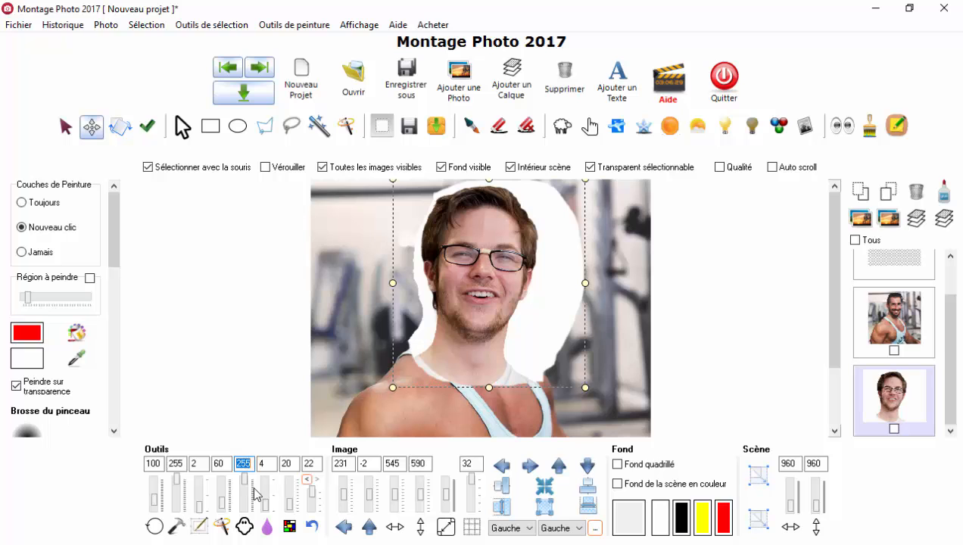
left_click_drag(246, 480, 247, 492)
scroll(506, 279, "up", 1)
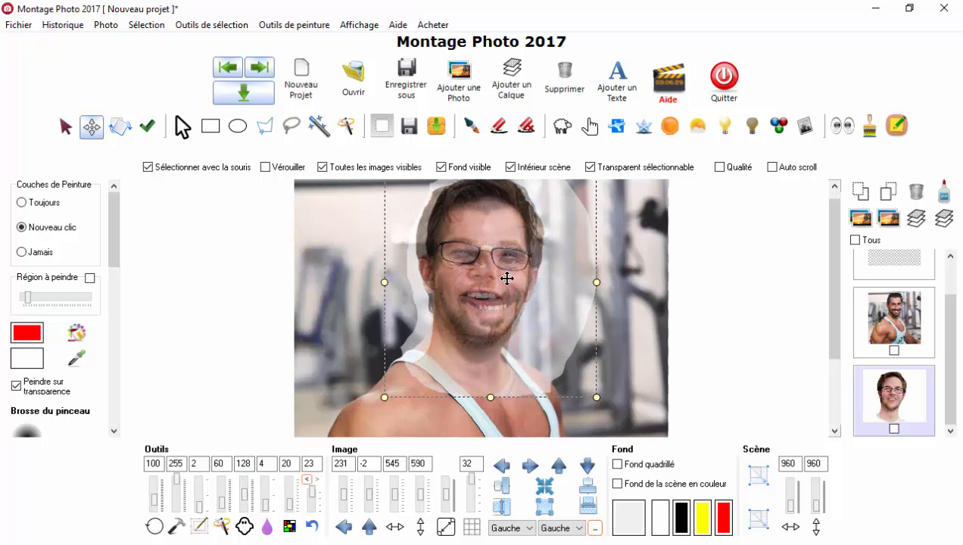
mouse_move(519, 268)
left_mouse_down()
mouse_move(555, 292)
mouse_move(516, 268)
left_mouse_up()
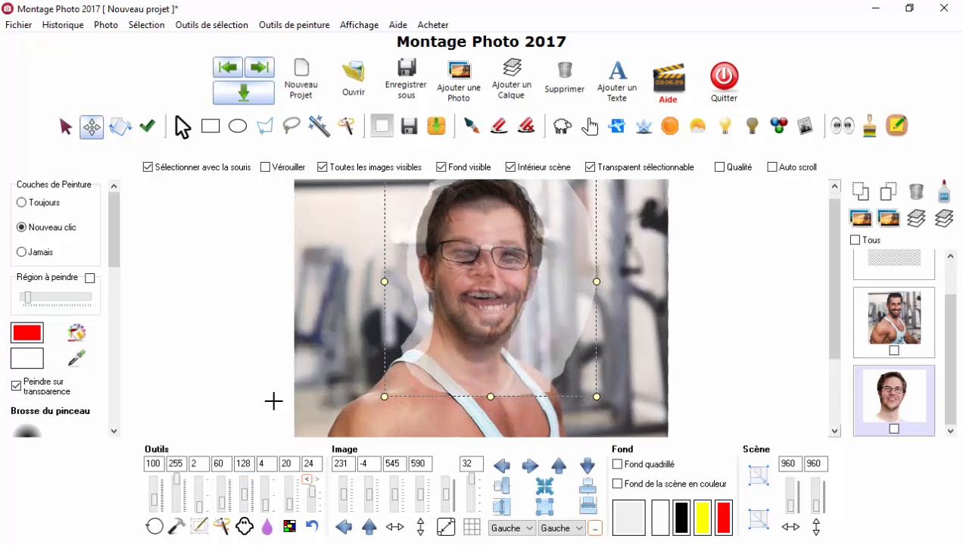
mouse_move(443, 324)
left_mouse_down()
mouse_move(439, 299)
mouse_move(430, 318)
mouse_move(453, 319)
mouse_move(430, 316)
mouse_move(445, 309)
left_mouse_up()
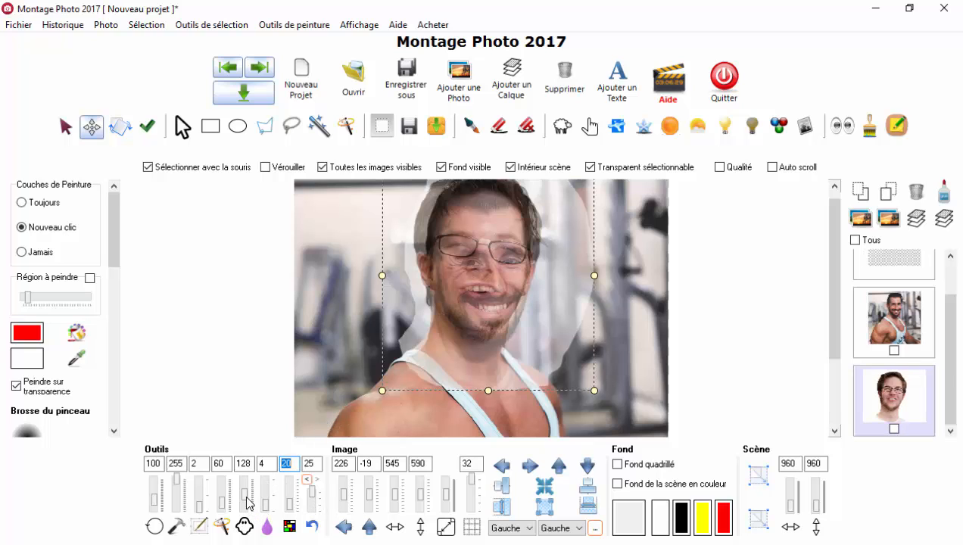
left_click_drag(250, 505, 250, 469)
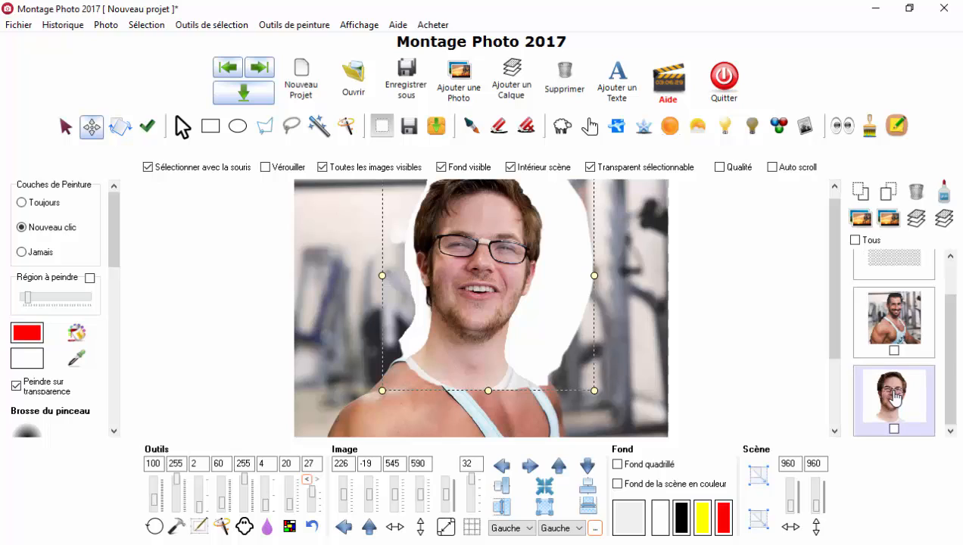
Try to erase the T-shirt collar below the cut-out head with the hard-edged eraser, and undo it.
left_click(498, 126)
mouse_move(400, 380)
left_mouse_down()
mouse_move(472, 380)
mouse_move(537, 375)
mouse_move(419, 382)
left_mouse_up()
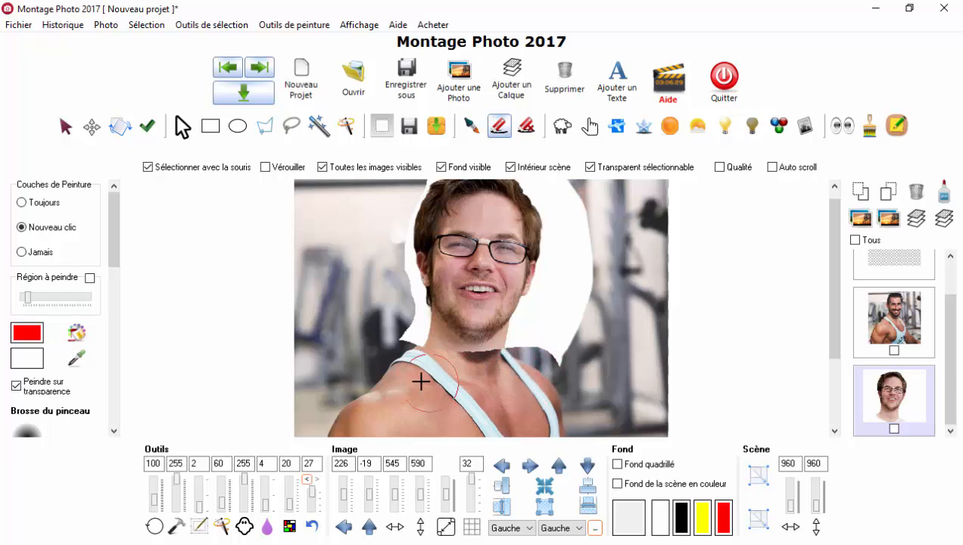
double_click(340, 465)
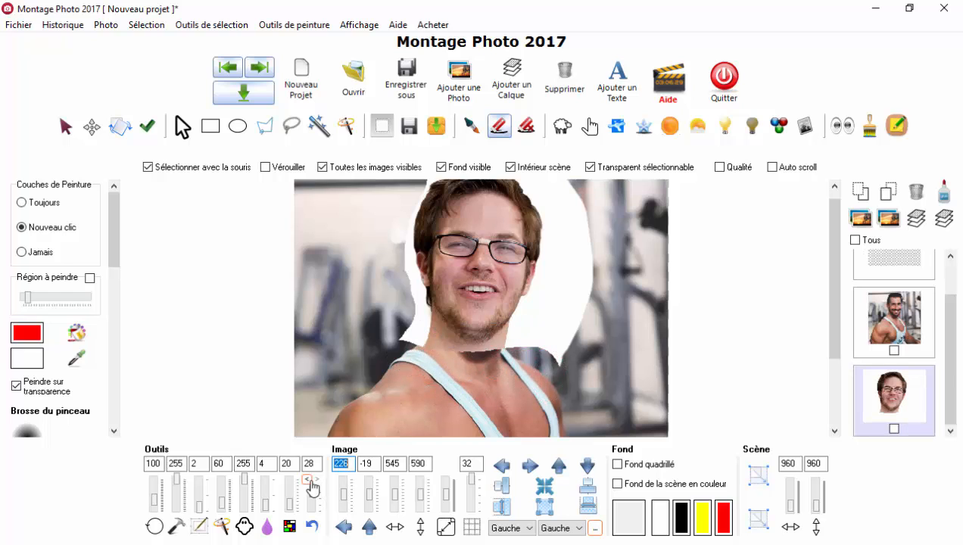
left_click(309, 480)
Enable the brush's soft edge, try erasing around the collar, and undo the stroke made on the bodybuilder photo.
scroll(116, 272, "down", 3)
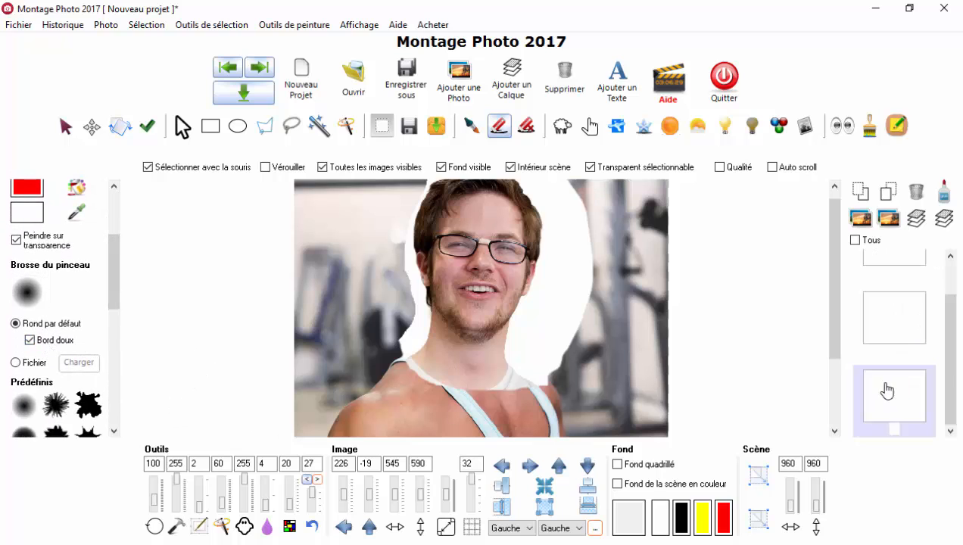
mouse_move(411, 361)
left_mouse_down()
mouse_move(533, 377)
mouse_move(547, 354)
left_mouse_up()
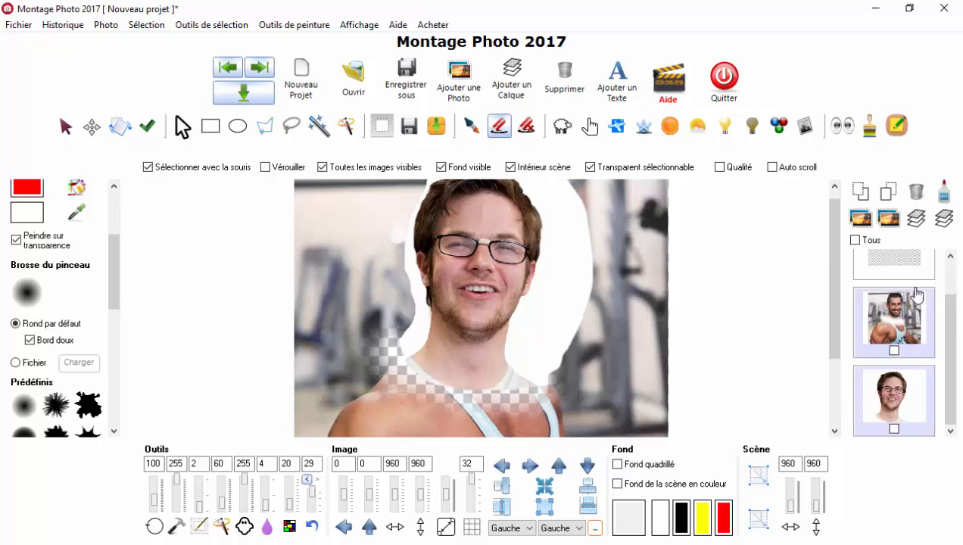
left_click(306, 482)
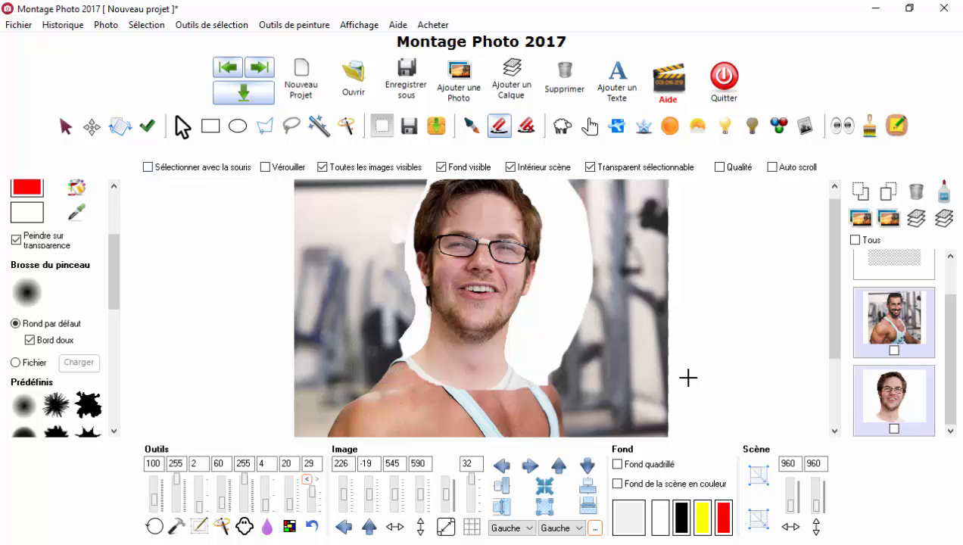
With selection by mouse disabled, softly erase the collar and the white backdrop on one side of the cut-out head's layer.
left_click(915, 410)
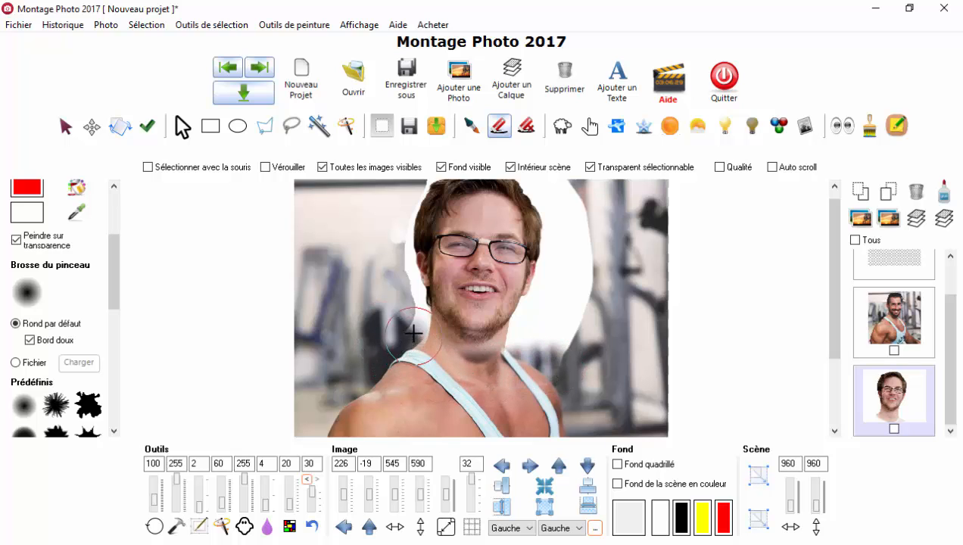
scroll(408, 305, "up", 2)
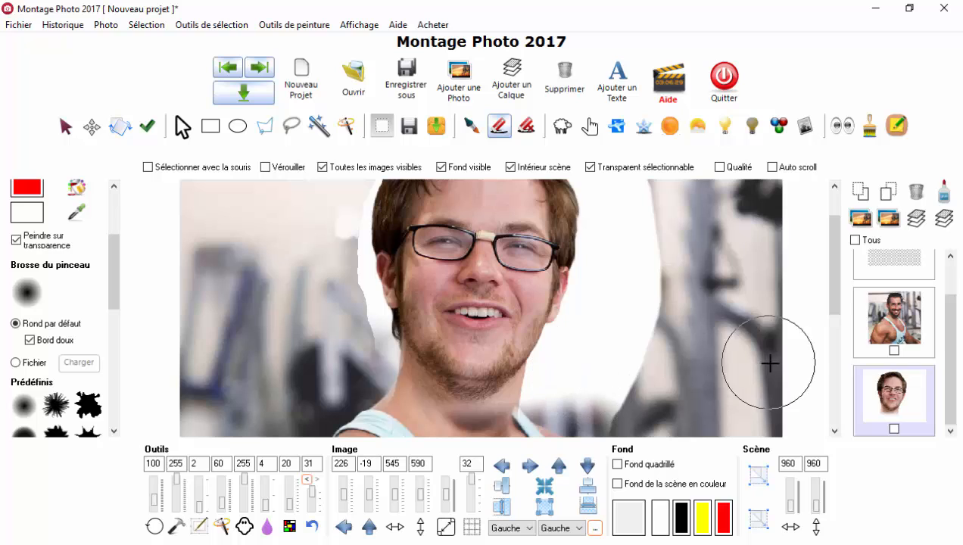
scroll(590, 406, "down", 1)
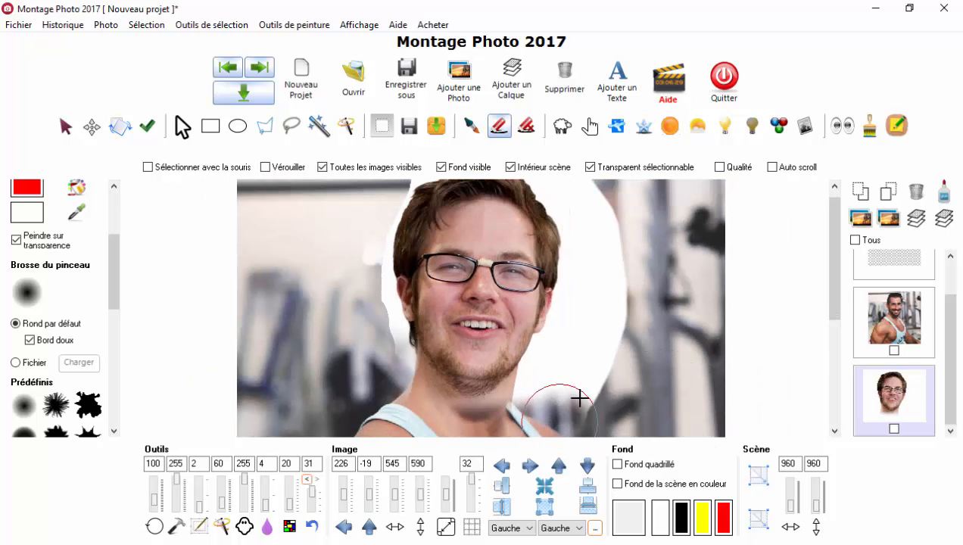
mouse_move(579, 397)
left_mouse_down()
mouse_move(604, 305)
mouse_move(592, 186)
mouse_move(619, 303)
left_mouse_up()
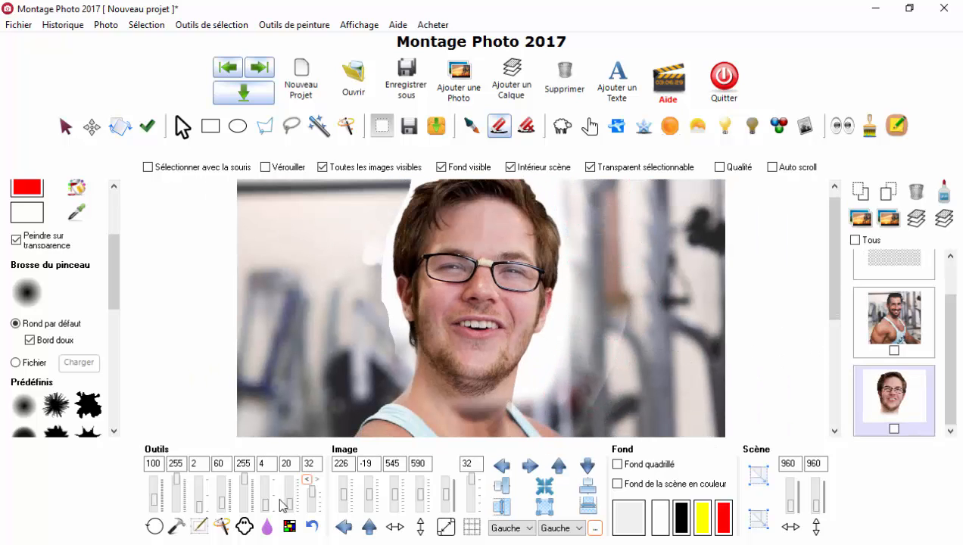
mouse_move(574, 276)
left_mouse_down()
mouse_move(616, 366)
mouse_move(621, 319)
mouse_move(597, 395)
left_mouse_up()
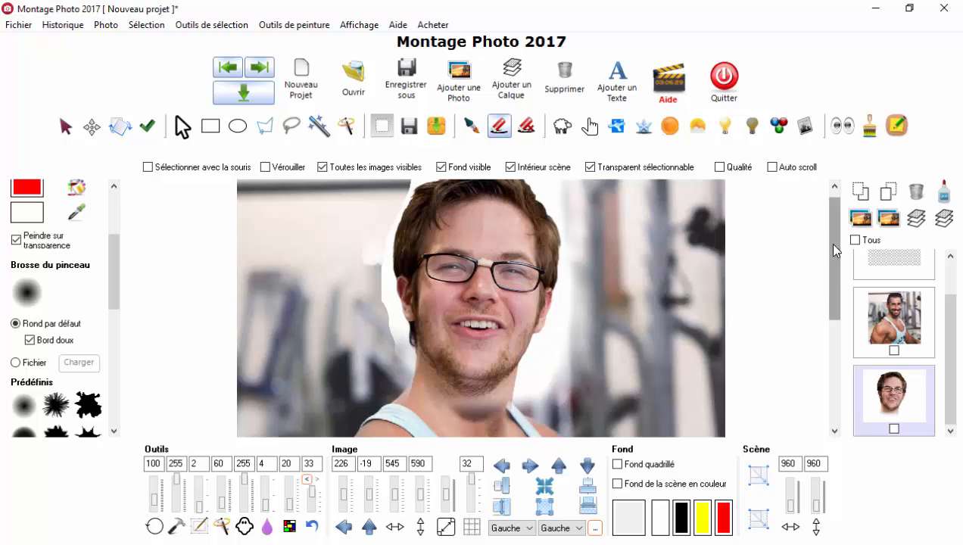
With the third tool value at 5, trace a polygon selection down the head's right-hand edge, from the upper hair past the ear to the earlobe.
scroll(828, 243, "up", 1)
left_click(287, 465)
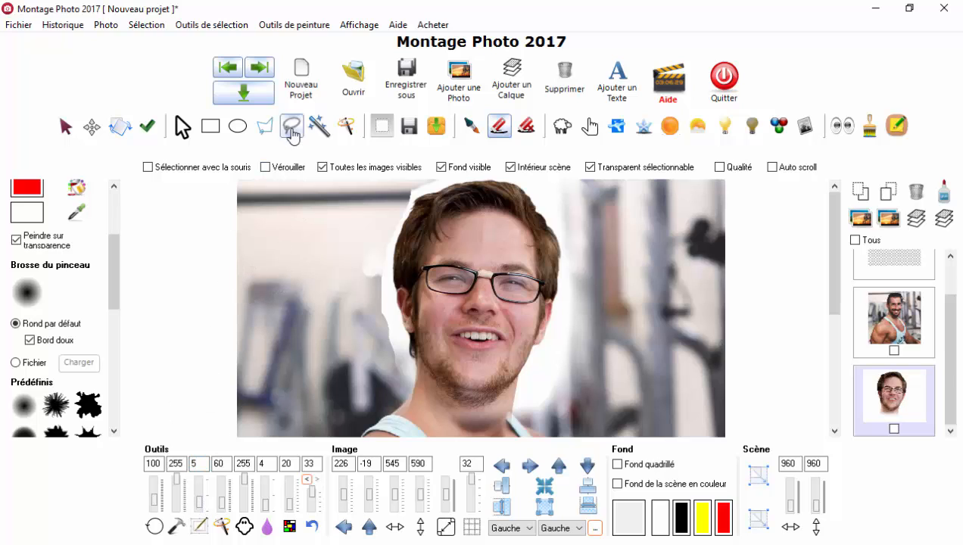
left_click(264, 127)
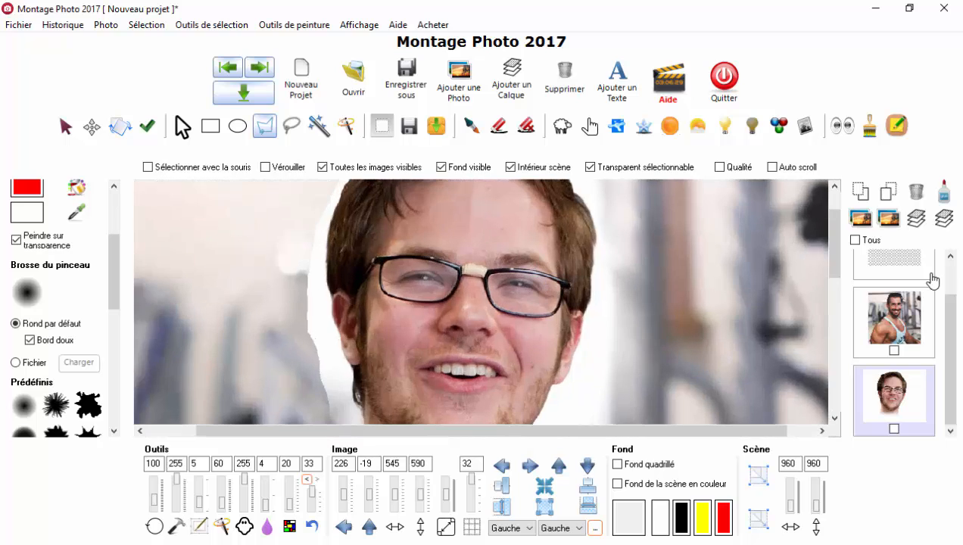
scroll(583, 198, "up", 1)
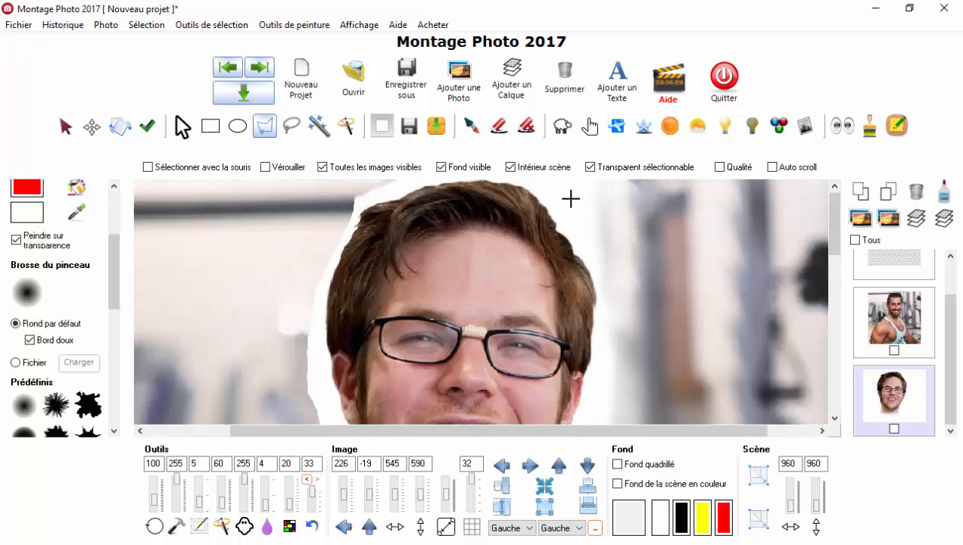
scroll(569, 198, "up", 2)
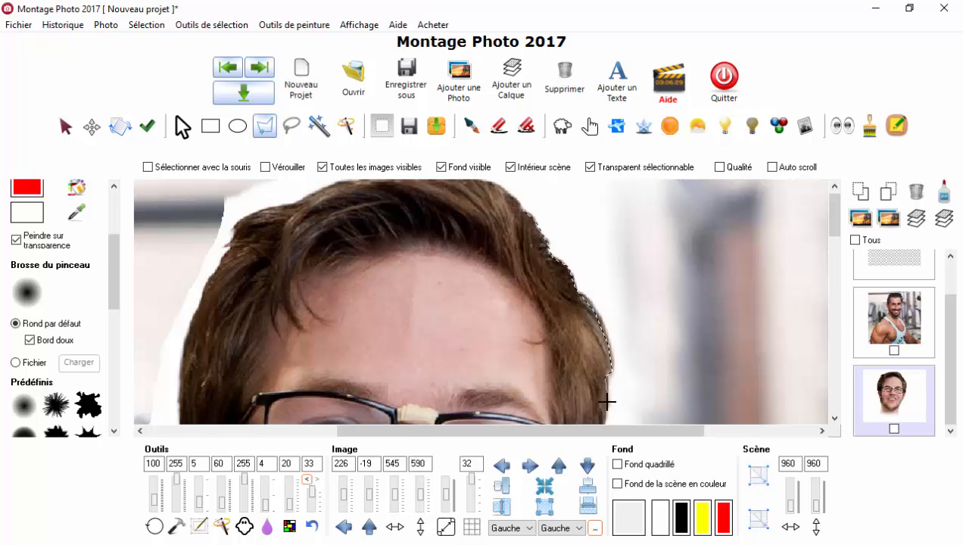
left_click_drag(832, 227, 838, 269)
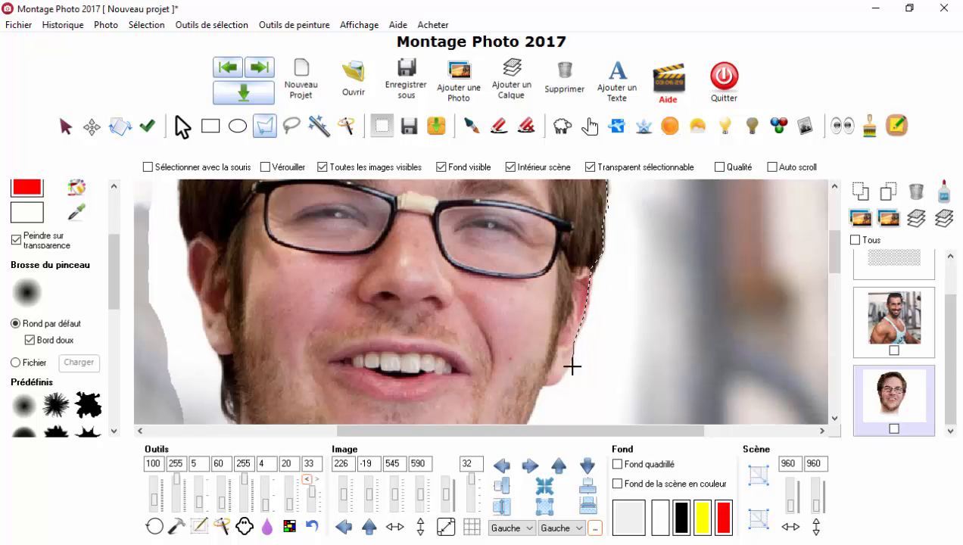
left_click_drag(572, 366, 557, 384)
left_click(546, 386)
Continue the polygon selection along the jaw and neck, loop it widely through the gym background, and close it at the top of the hair.
scroll(546, 385, "down", 2)
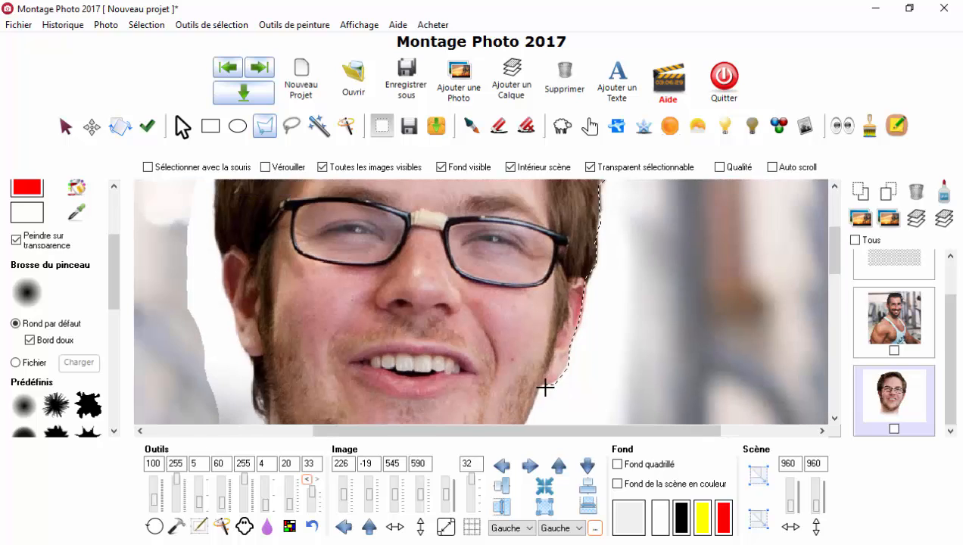
left_click_drag(835, 271, 835, 304)
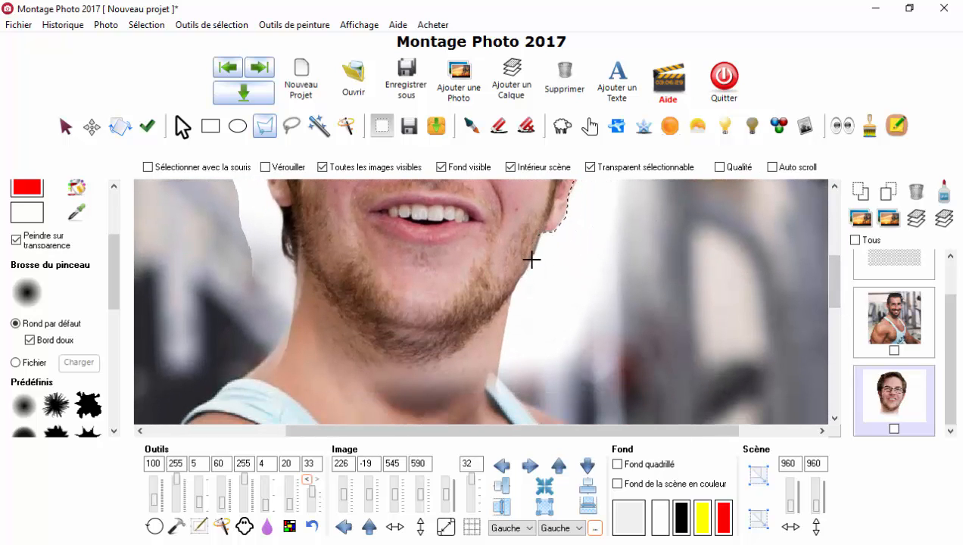
left_click_drag(513, 289, 502, 332)
left_click_drag(717, 309, 740, 227)
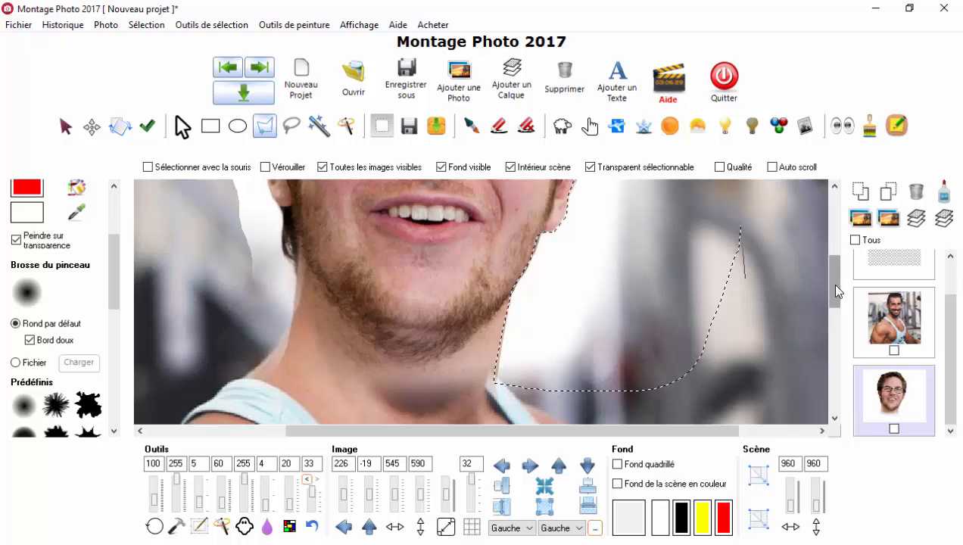
left_click_drag(830, 283, 835, 232)
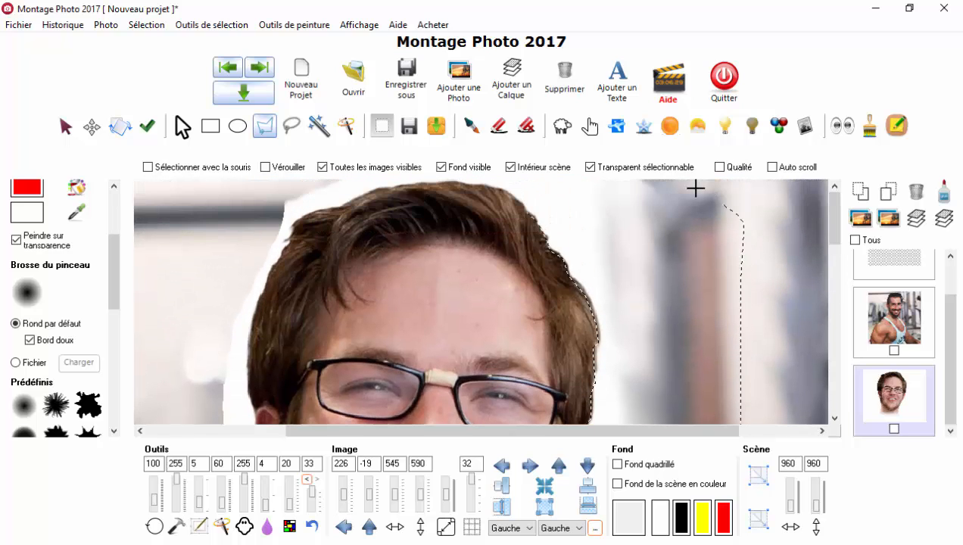
mouse_move(696, 189)
left_mouse_down()
mouse_move(572, 177)
mouse_move(535, 200)
left_mouse_up()
double_click(536, 200)
Softly erase the white backdrop inside the selection on the cut-out head's layer, and clear the selection.
scroll(670, 245, "down", 2)
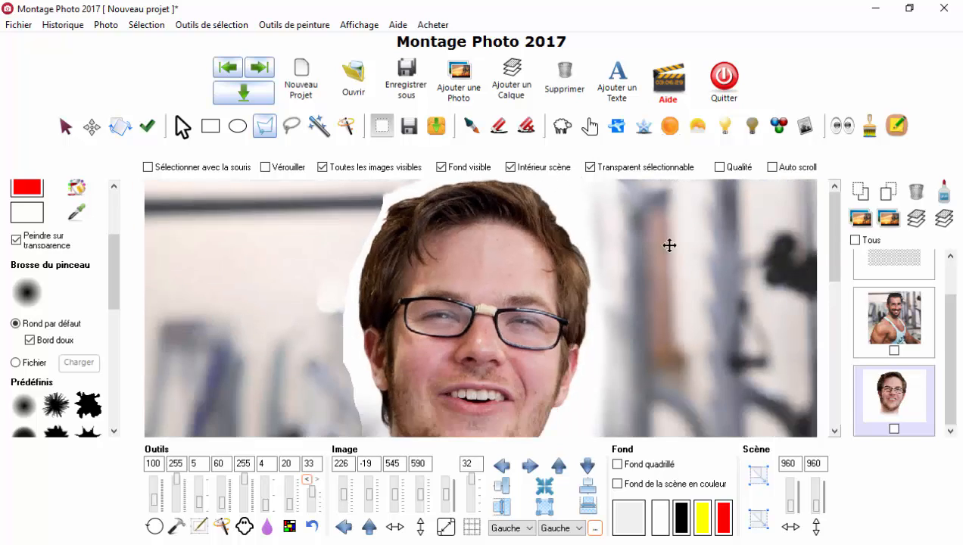
scroll(669, 246, "down", 1)
left_click(499, 125)
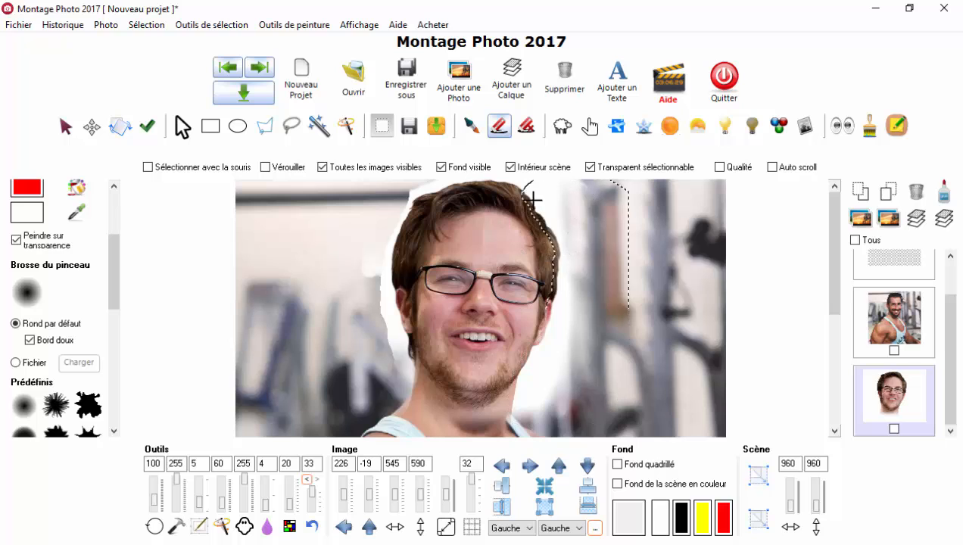
mouse_move(535, 199)
left_mouse_down()
mouse_move(537, 403)
mouse_move(552, 243)
mouse_move(571, 219)
mouse_move(625, 202)
mouse_move(509, 485)
mouse_move(531, 173)
mouse_move(597, 208)
mouse_move(244, 148)
left_mouse_up()
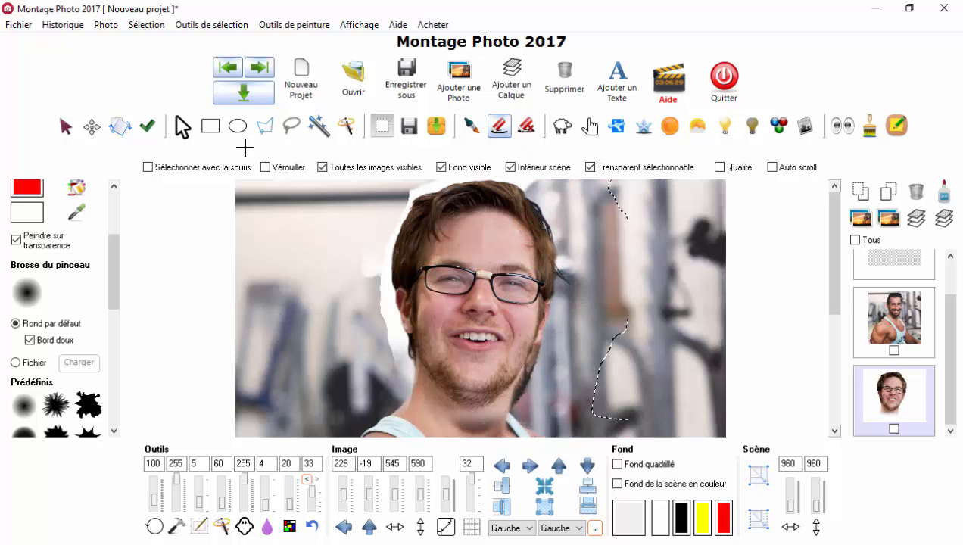
left_click(91, 126)
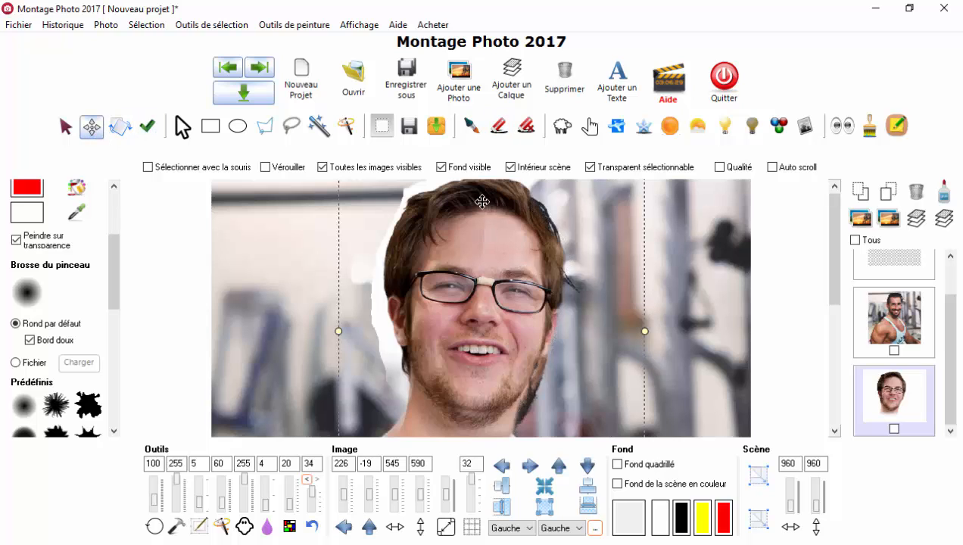
Select the area around the cut-out head with the magic wand, including the white backdrop left beside the hair.
left_click_drag(834, 251, 835, 228)
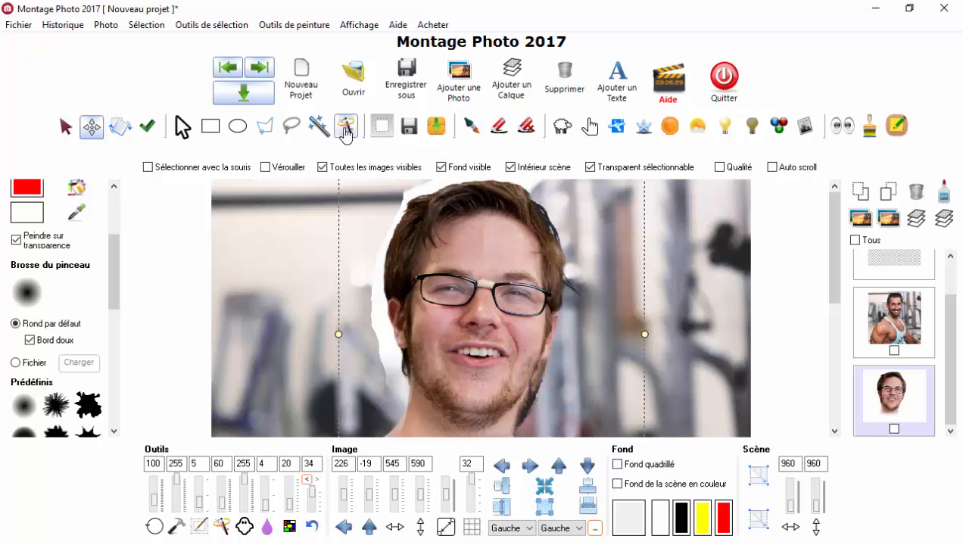
left_click(319, 127)
left_click(425, 186)
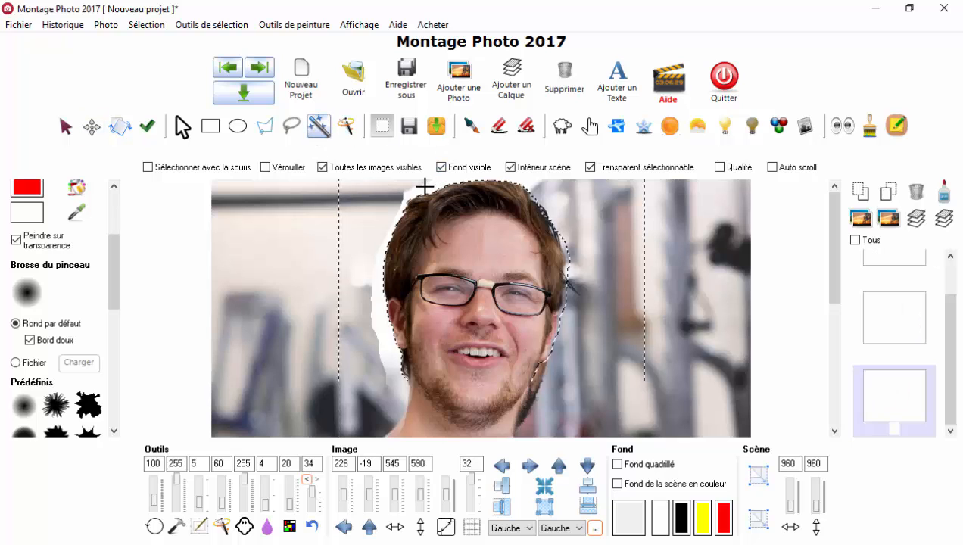
scroll(410, 248, "down", 2)
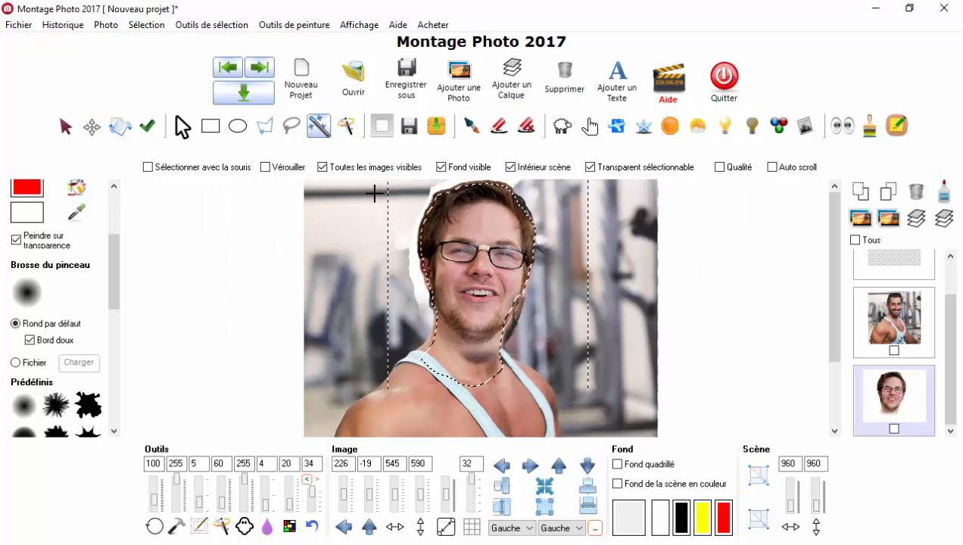
Erase the remaining white backdrop around the hair and jaw within the wand selection, and clear the selection.
left_click(498, 126)
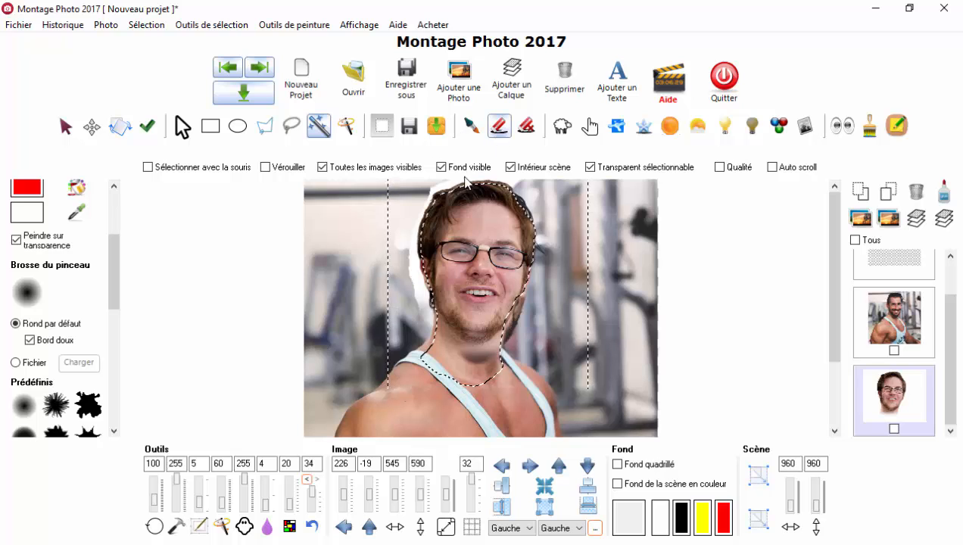
mouse_move(430, 203)
left_mouse_down()
mouse_move(421, 333)
mouse_move(414, 260)
mouse_move(427, 182)
mouse_move(516, 173)
mouse_move(446, 172)
mouse_move(502, 169)
left_mouse_up()
scroll(564, 257, "up", 2)
mouse_move(564, 257)
left_mouse_down()
mouse_move(539, 291)
mouse_move(558, 324)
mouse_move(559, 372)
left_mouse_up()
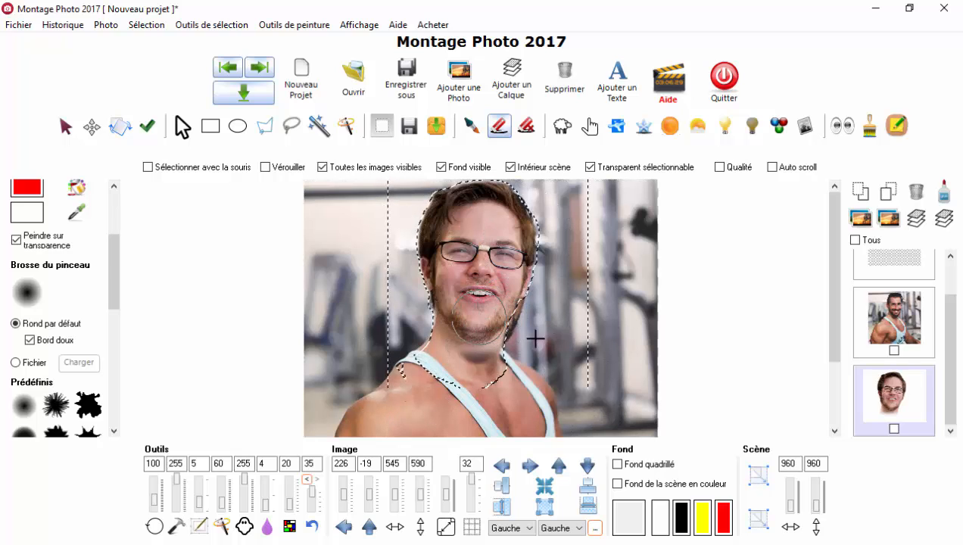
left_click(93, 135)
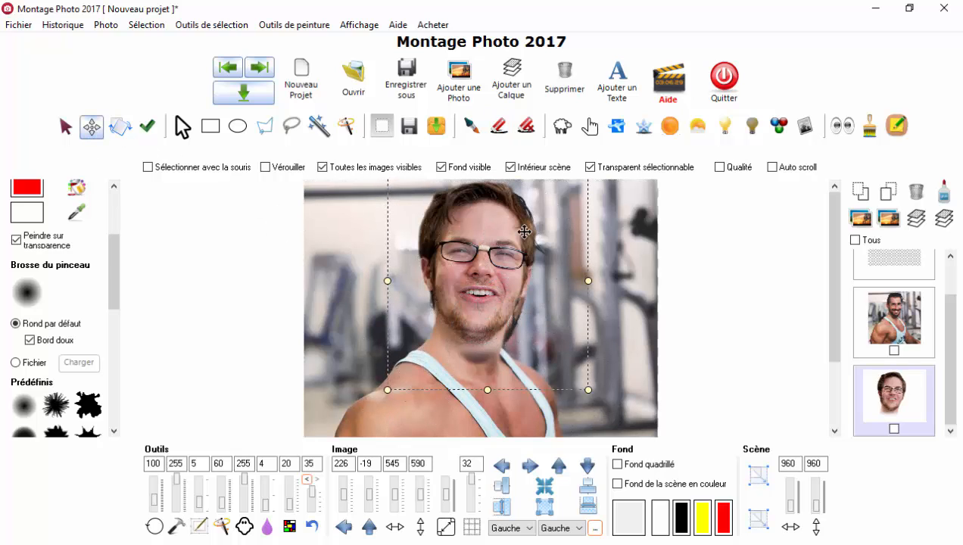
scroll(649, 262, "up", 2)
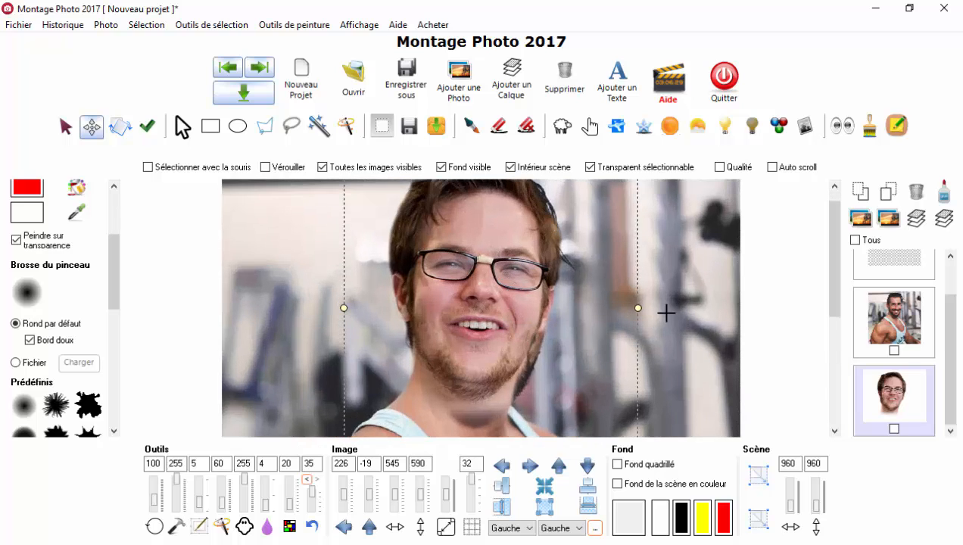
scroll(506, 301, "down", 2)
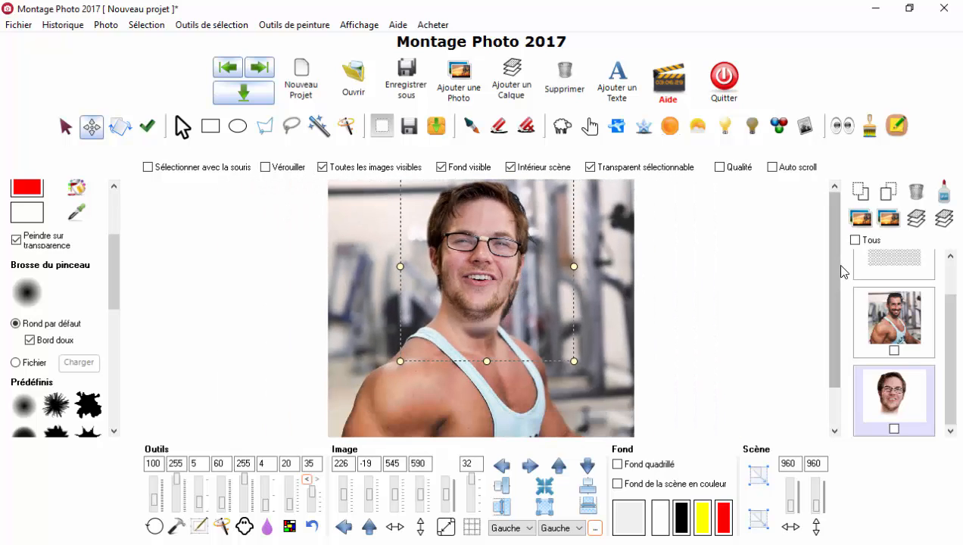
On the bodybuilder photo, smudge away his leftover beard and hair beside the new jaw with the finger tool at size 40.
left_click(912, 320)
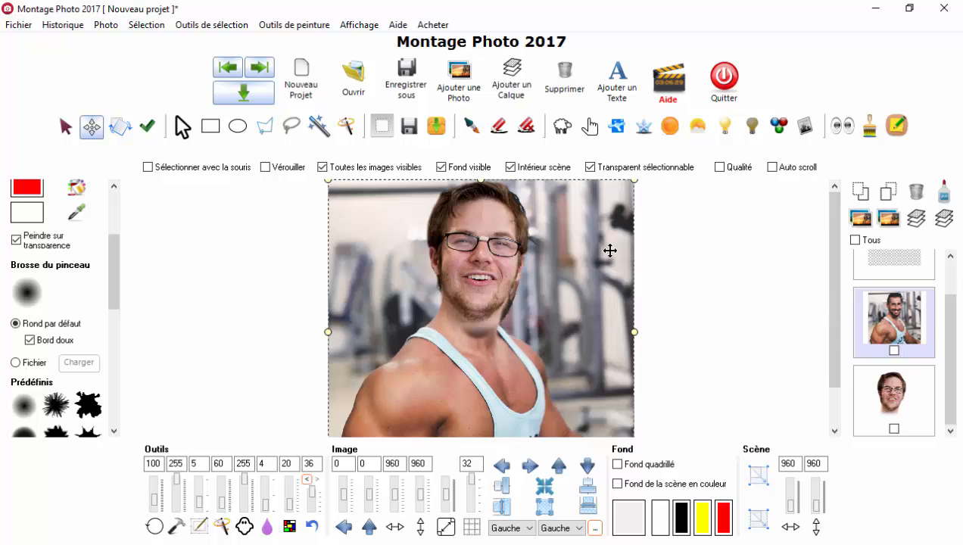
scroll(610, 251, "up", 1)
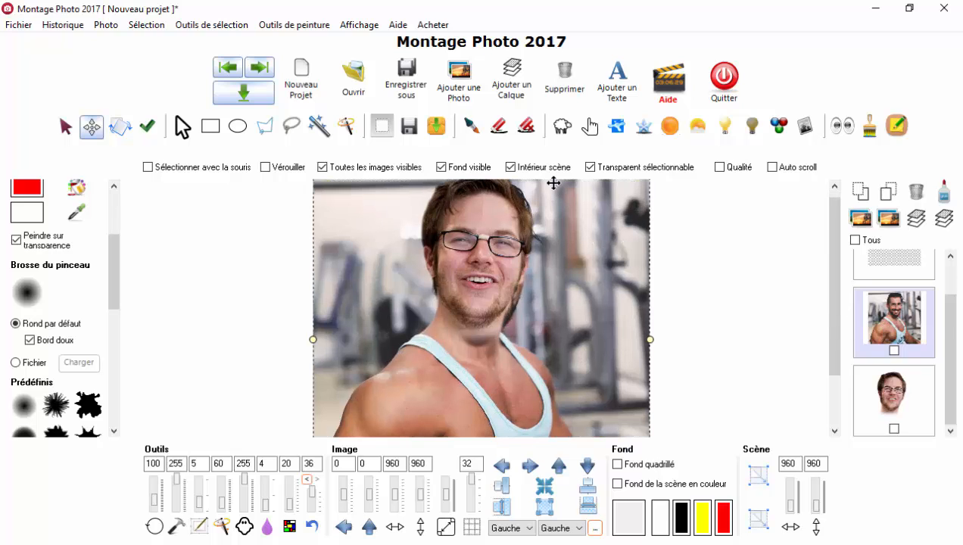
left_click(588, 134)
scroll(520, 288, "up", 2)
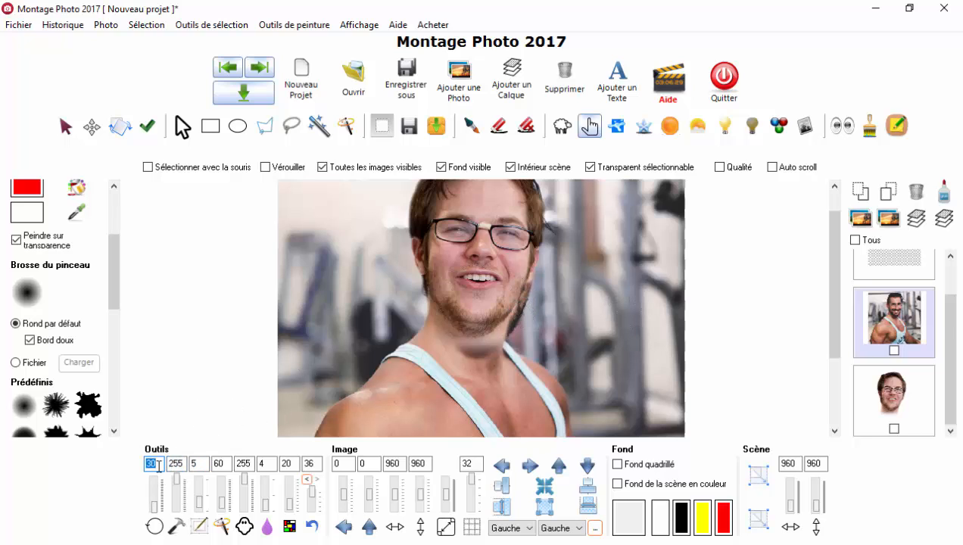
scroll(524, 313, "up", 1)
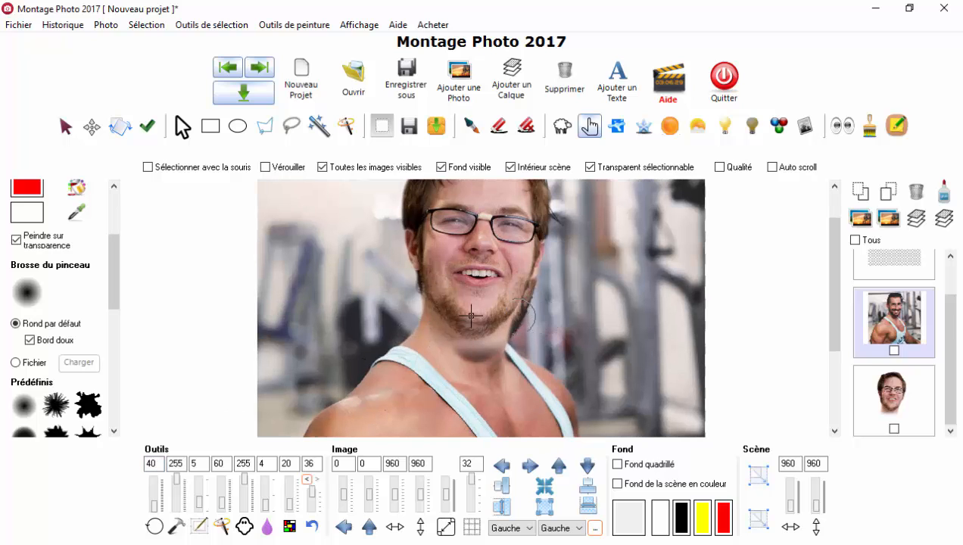
left_click_drag(524, 316, 514, 330)
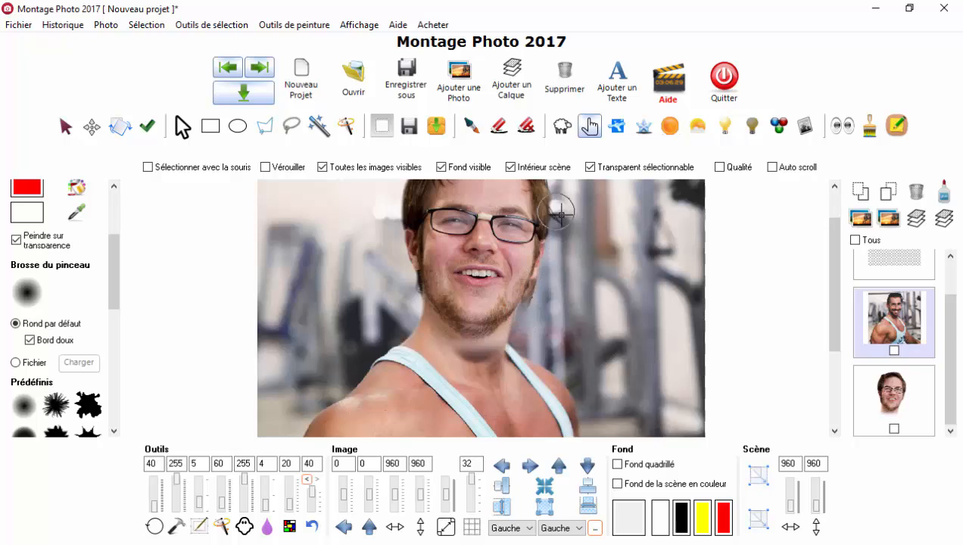
mouse_move(531, 294)
left_mouse_down()
mouse_move(524, 283)
mouse_move(509, 324)
left_mouse_up()
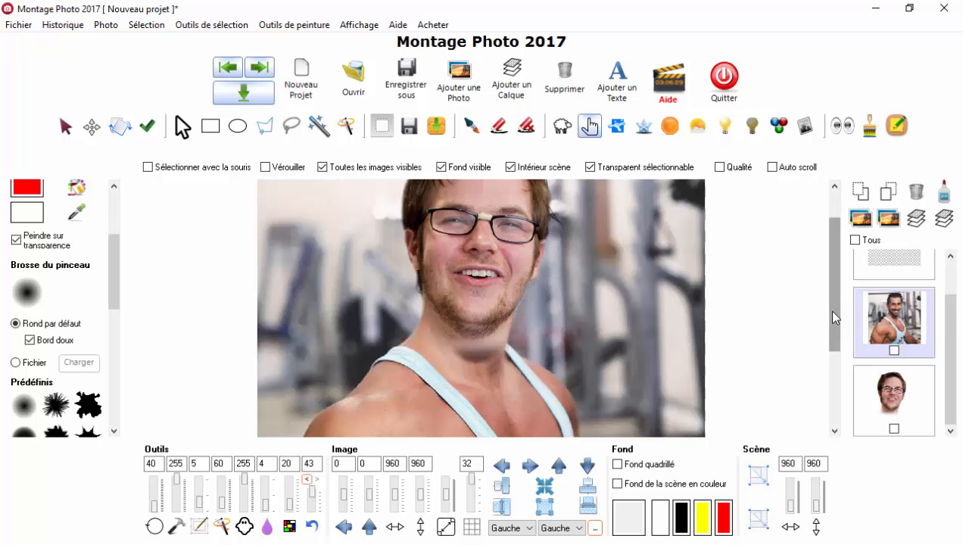
Smudge the bodybuilder's dark hair remnants beside the new head's hair and ear into the gym background.
left_click_drag(832, 312, 837, 286)
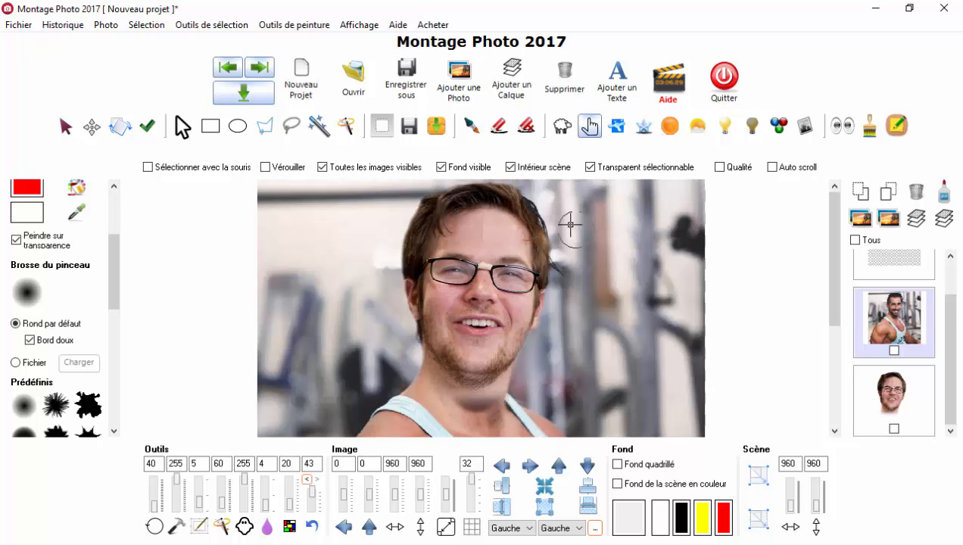
scroll(558, 198, "up", 1)
scroll(558, 199, "up", 1)
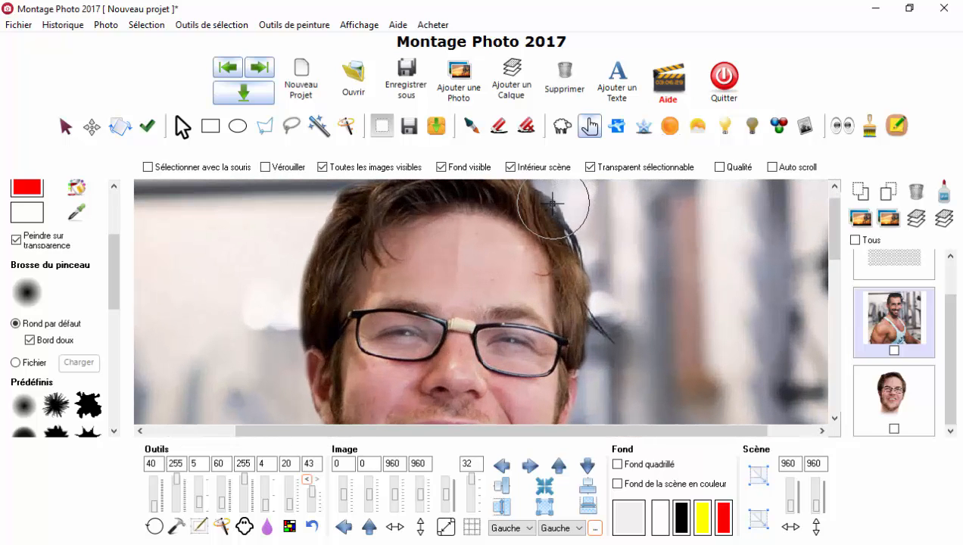
mouse_move(549, 203)
left_mouse_down()
mouse_move(567, 237)
mouse_move(570, 215)
mouse_move(555, 207)
mouse_move(558, 243)
mouse_move(567, 222)
mouse_move(583, 264)
mouse_move(584, 247)
mouse_move(578, 285)
mouse_move(593, 311)
mouse_move(594, 336)
left_mouse_up()
mouse_move(584, 303)
left_mouse_down()
mouse_move(610, 339)
mouse_move(598, 332)
mouse_move(601, 366)
mouse_move(594, 359)
mouse_move(585, 372)
mouse_move(576, 361)
mouse_move(582, 386)
left_mouse_up()
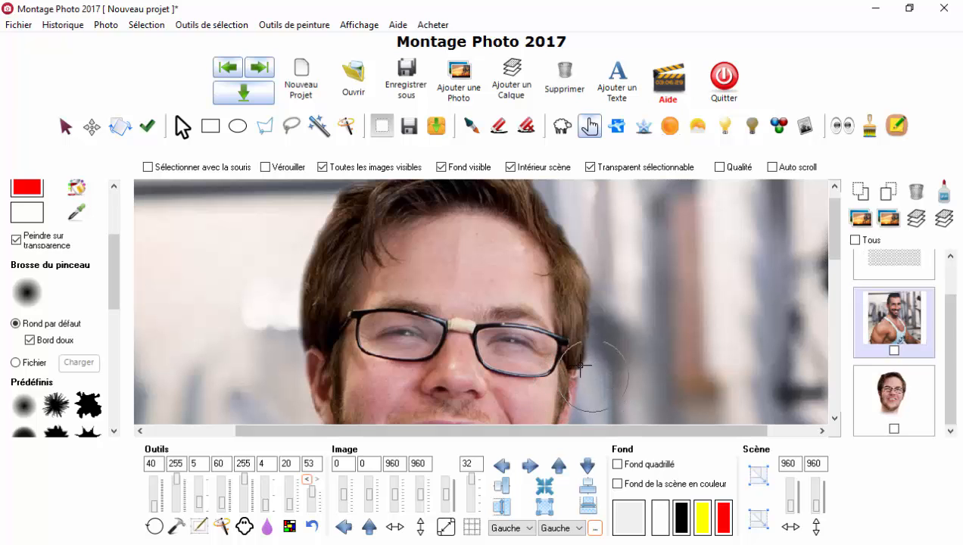
scroll(553, 381, "down", 3)
scroll(542, 377, "up", 3)
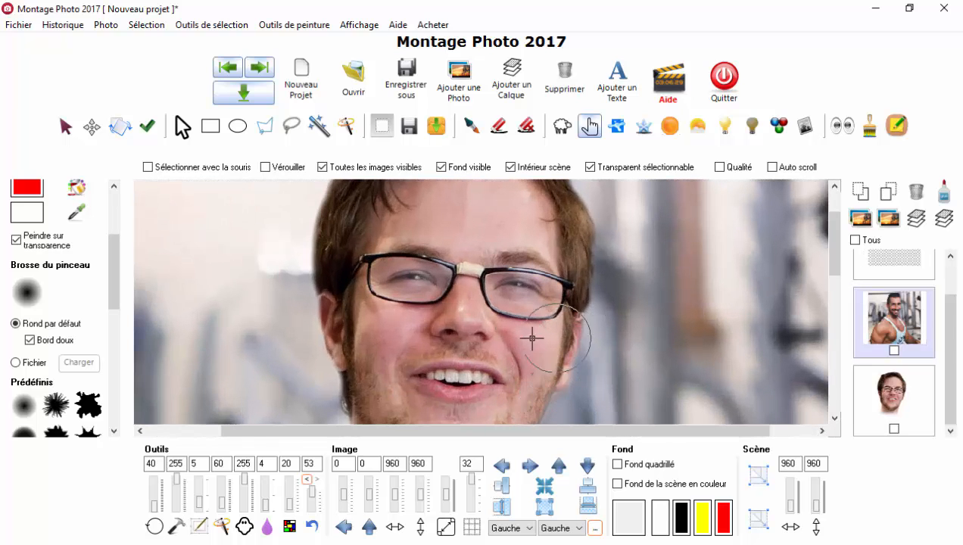
scroll(424, 390, "down", 2)
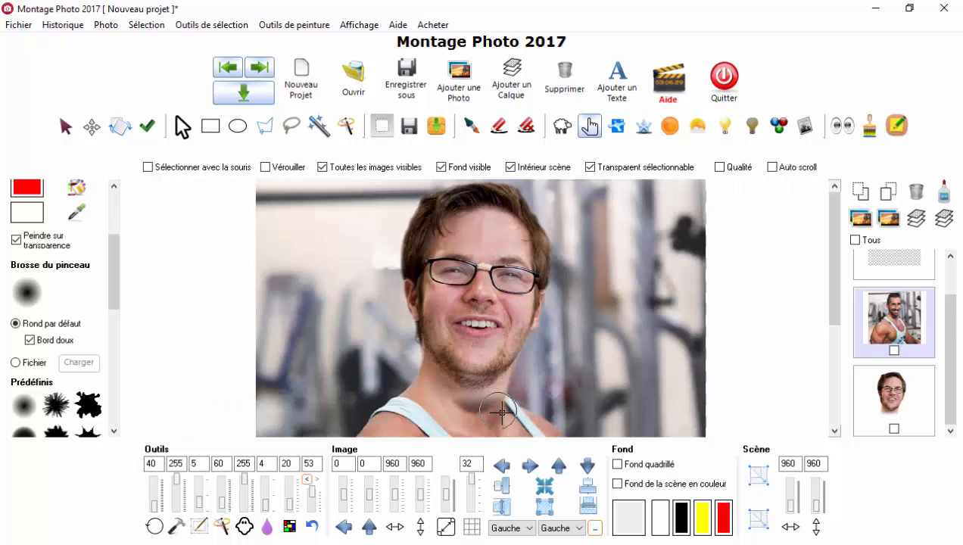
Smudge the neck edges above the tank-top straps, undo the last two strokes, and smudge the edge above the left-hand strap again.
mouse_move(528, 408)
left_mouse_down()
mouse_move(512, 380)
mouse_move(505, 393)
left_mouse_up()
mouse_move(408, 389)
left_mouse_down()
mouse_move(429, 372)
mouse_move(420, 353)
mouse_move(424, 385)
left_mouse_up()
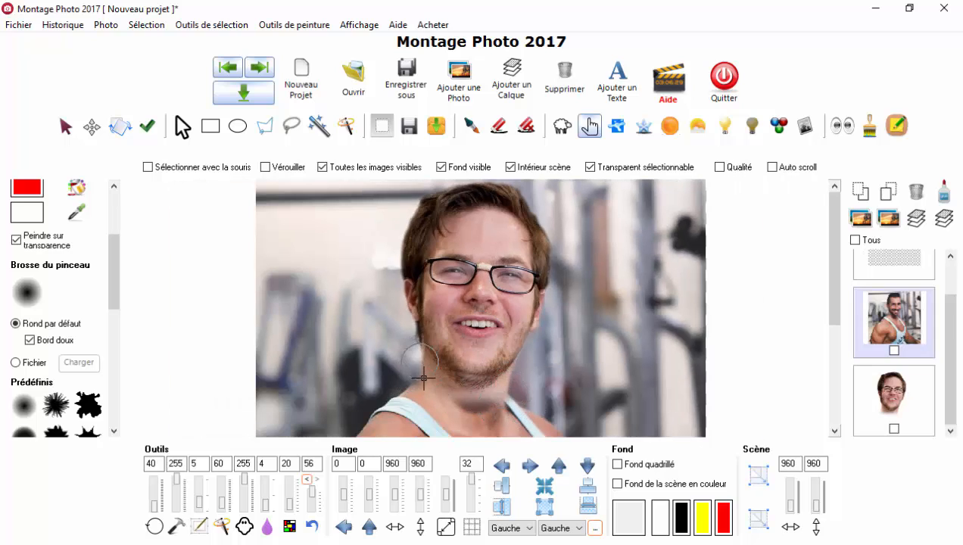
left_click(308, 480)
left_click(308, 479)
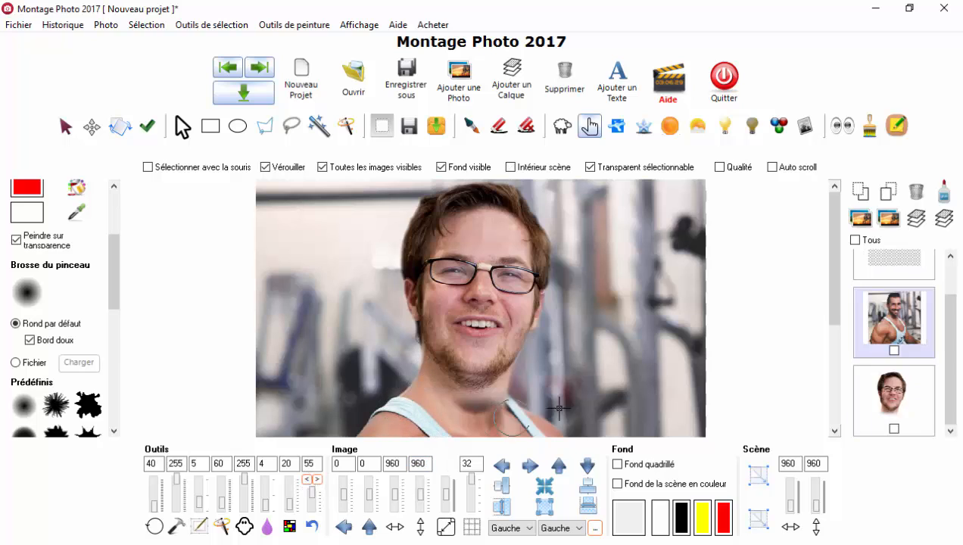
mouse_move(406, 385)
left_mouse_down()
mouse_move(413, 371)
mouse_move(414, 397)
mouse_move(436, 422)
mouse_move(425, 396)
left_mouse_up()
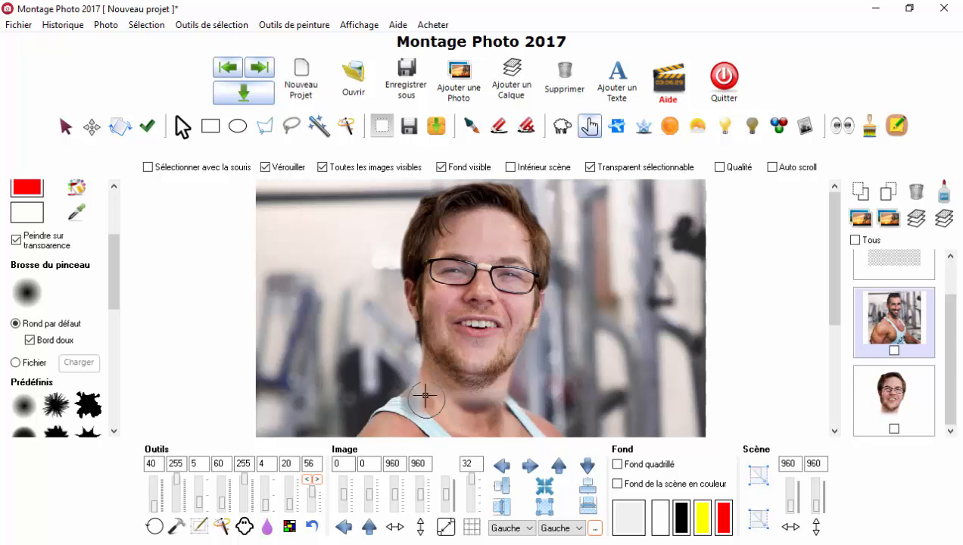
Undo the last smudge stroke, and inspect the bodybuilder photo alone before displaying all the images together again.
left_click(306, 479)
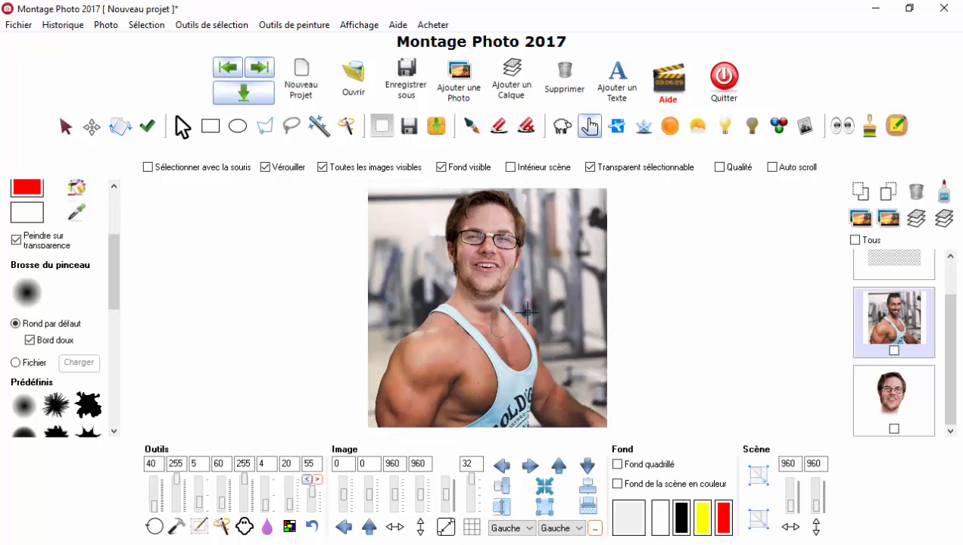
scroll(528, 312, "up", 4)
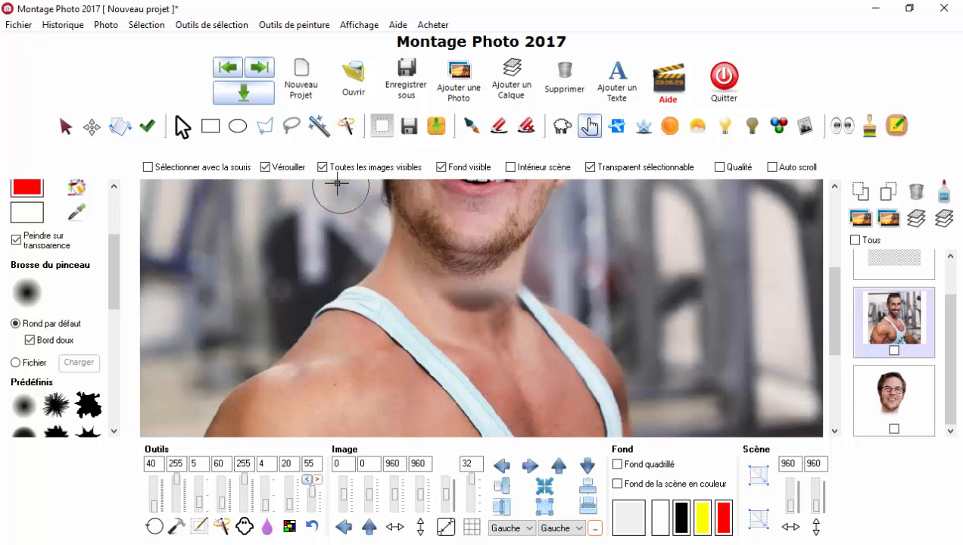
left_click(322, 167)
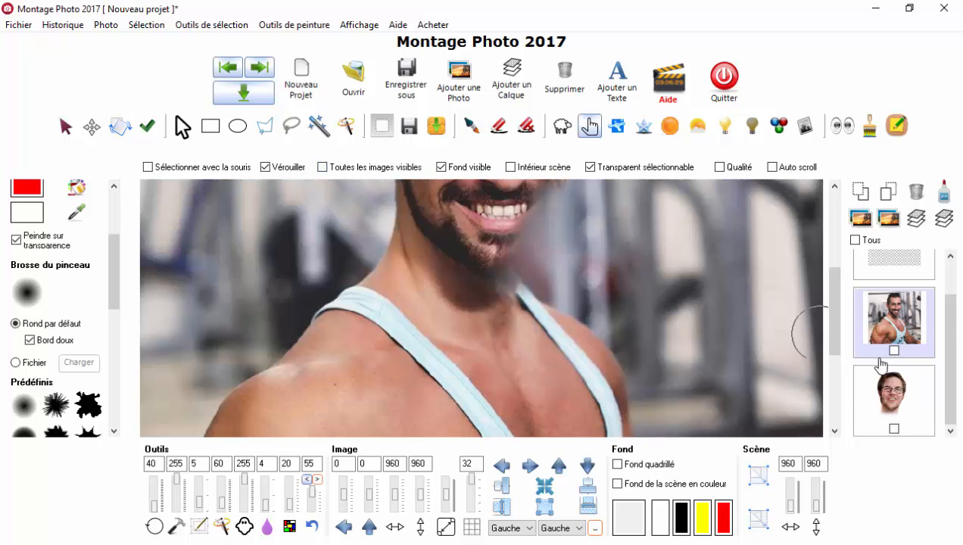
scroll(582, 229, "down", 7)
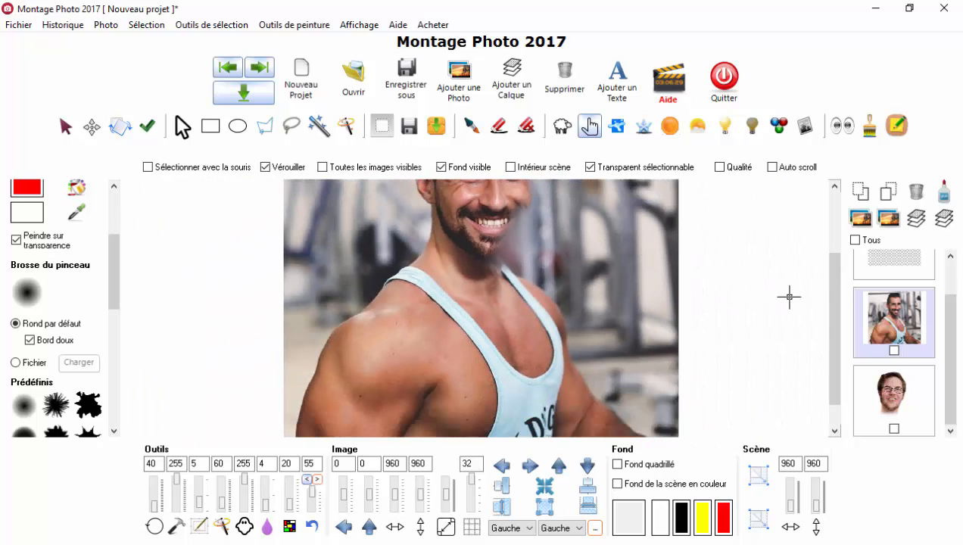
left_click_drag(835, 302, 837, 265)
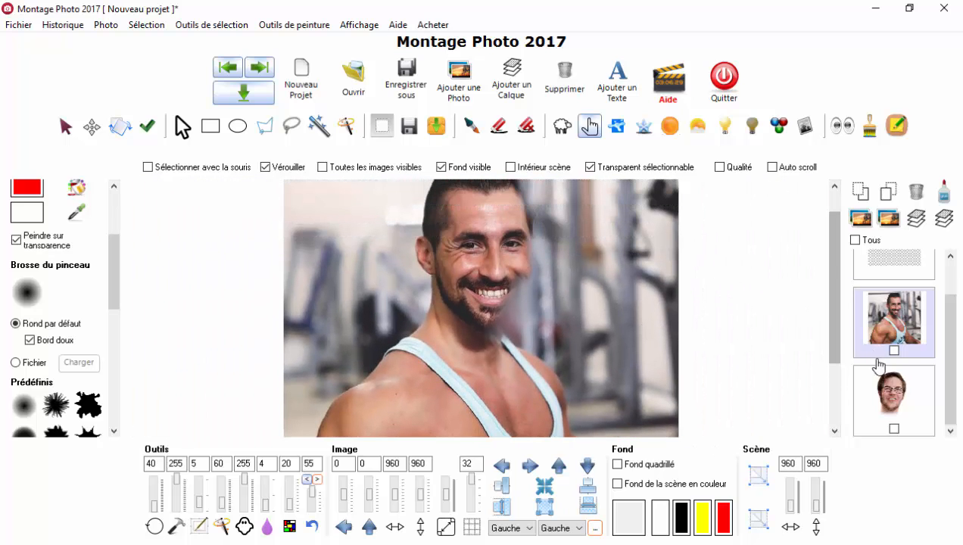
left_click(896, 401)
left_click(905, 325)
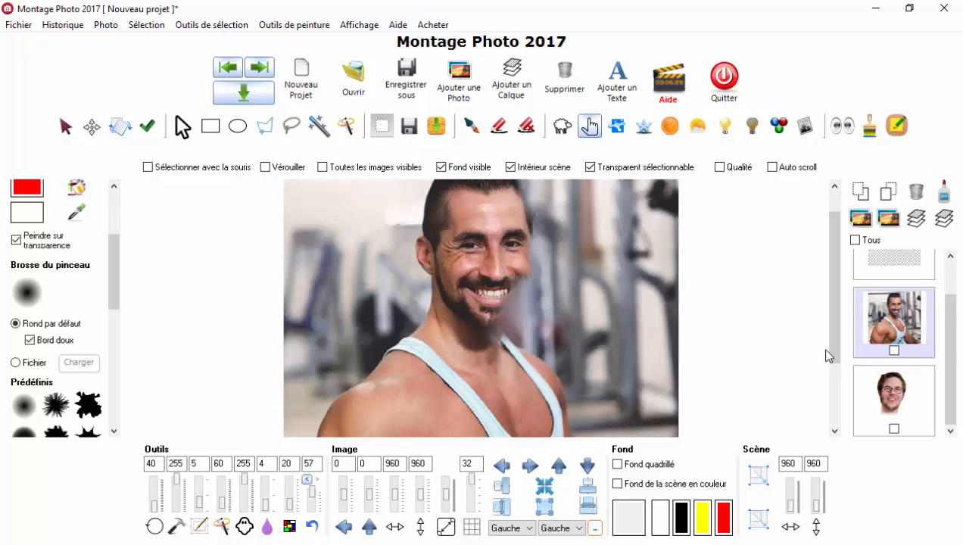
left_click(322, 166)
On the glasses man's head layer, softly erase the lower neck edge into the bodybuilder's chest, lowering the eraser's opacity to 150.
left_click(901, 405)
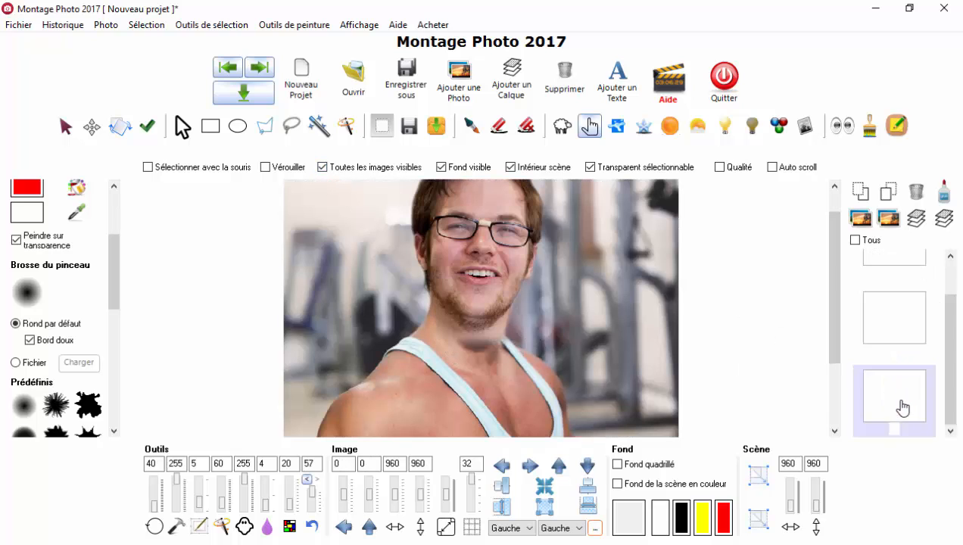
scroll(464, 306, "up", 1)
scroll(465, 306, "up", 3)
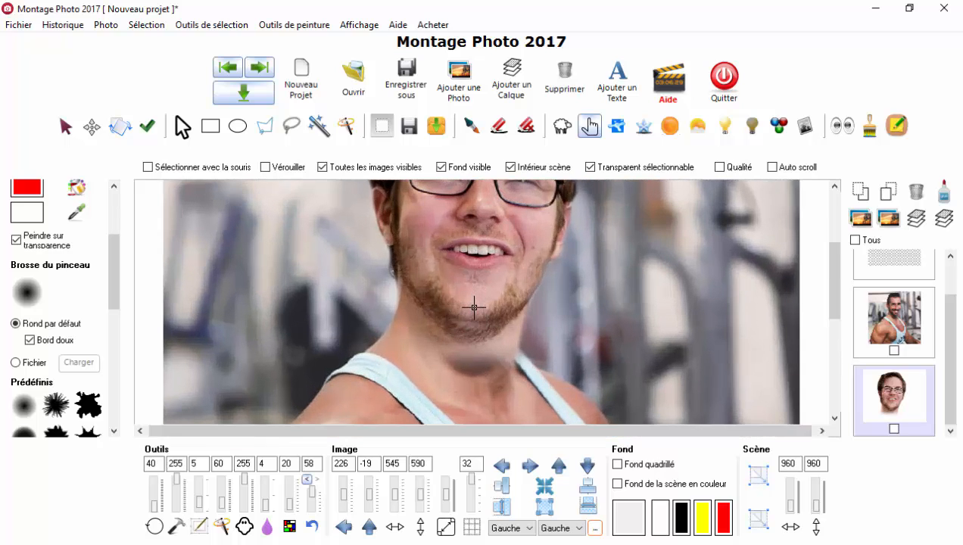
left_click(528, 127)
mouse_move(475, 360)
left_mouse_down()
mouse_move(453, 367)
mouse_move(488, 367)
mouse_move(449, 373)
mouse_move(433, 356)
mouse_move(492, 365)
mouse_move(443, 368)
mouse_move(492, 381)
mouse_move(443, 387)
mouse_move(507, 374)
mouse_move(487, 409)
left_mouse_up()
scroll(492, 408, "down", 4)
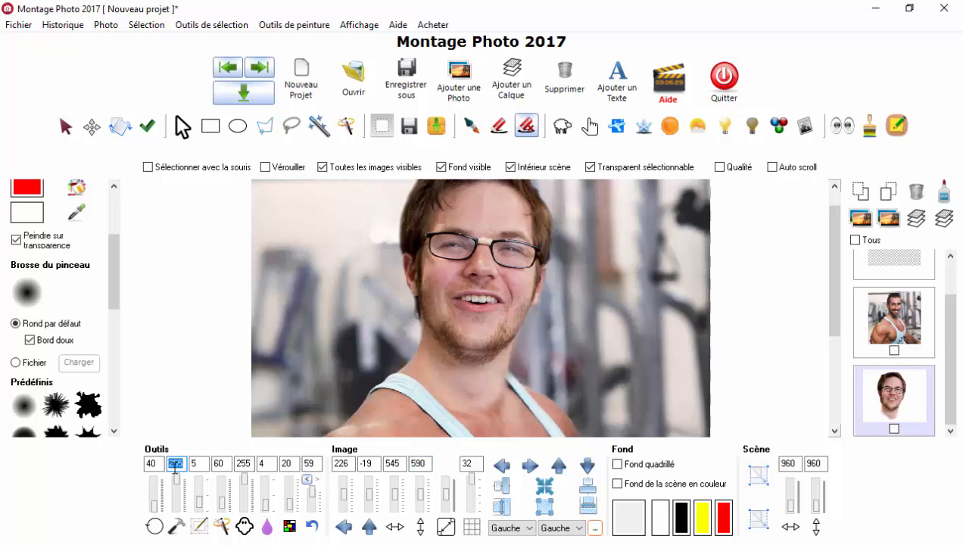
scroll(523, 413, "up", 2)
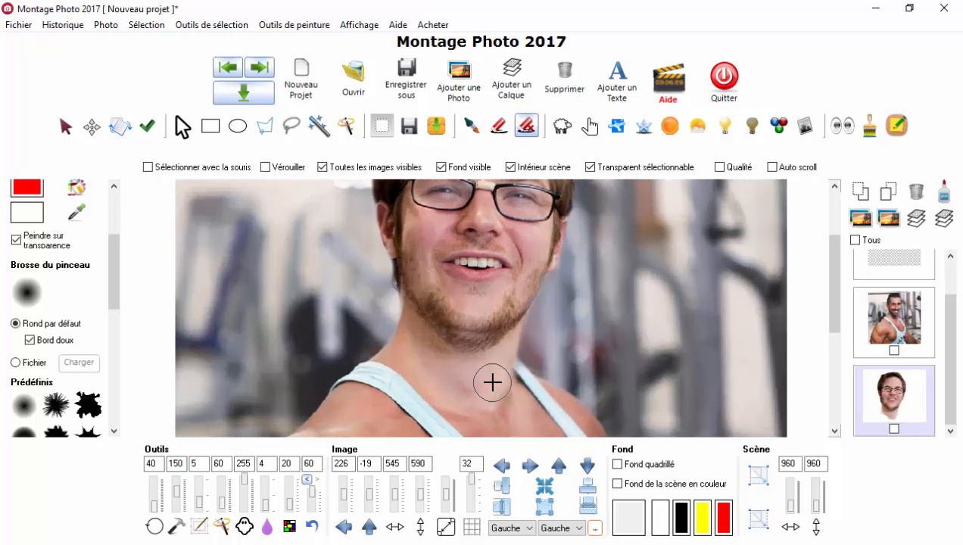
scroll(550, 413, "down", 2)
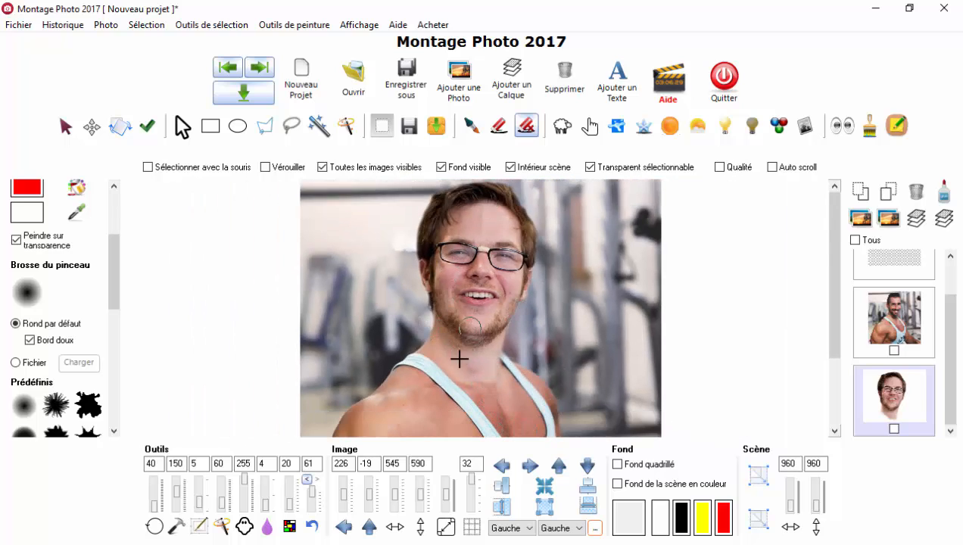
Examine the blended neck and hair edges of the composite at several zoom levels.
scroll(505, 399, "down", 7)
scroll(512, 338, "up", 6)
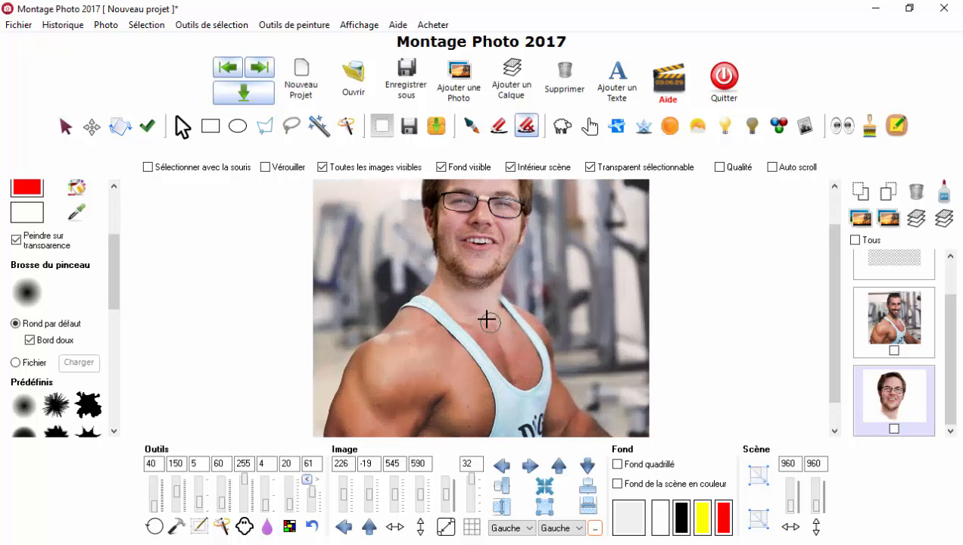
scroll(503, 280, "up", 2)
scroll(522, 264, "down", 4)
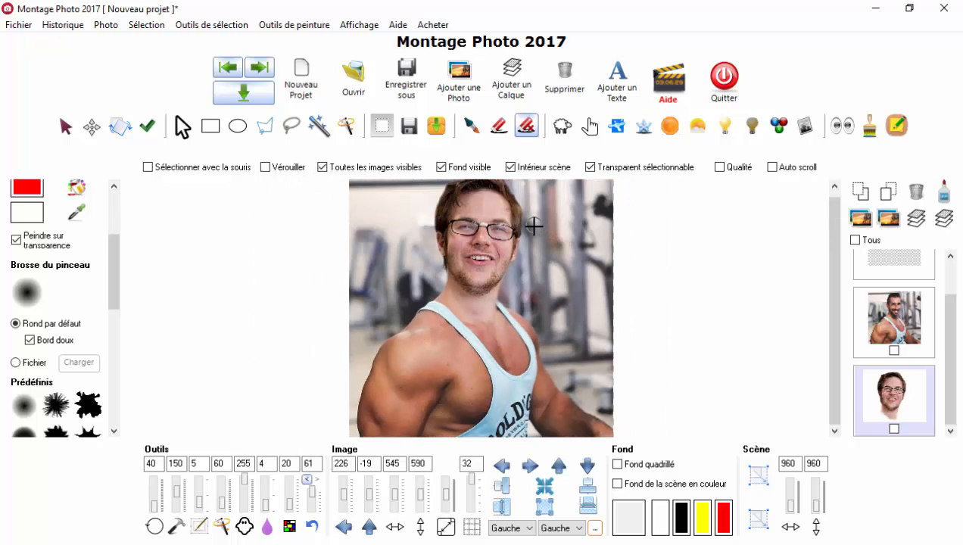
scroll(534, 225, "up", 1)
scroll(522, 219, "down", 2)
scroll(522, 223, "up", 3)
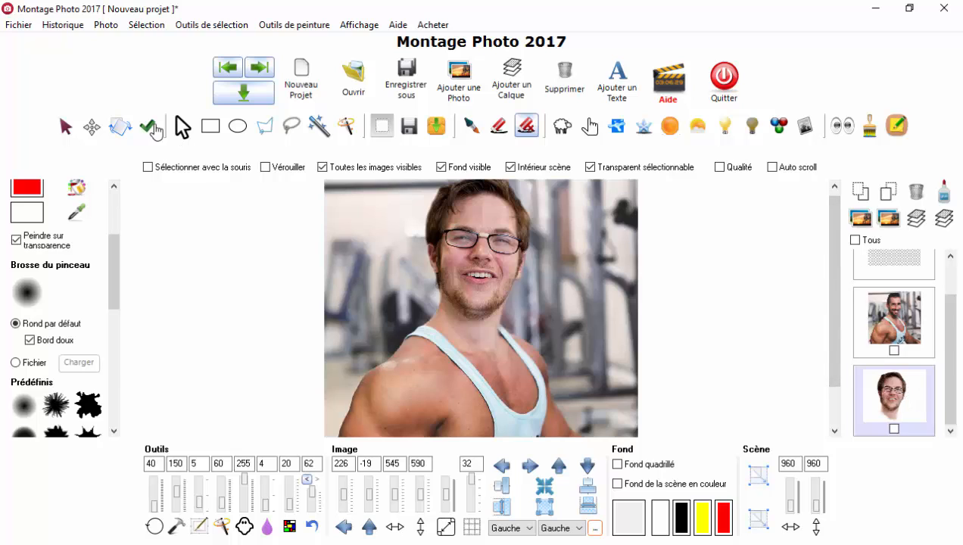
left_click(99, 25)
left_click(136, 252)
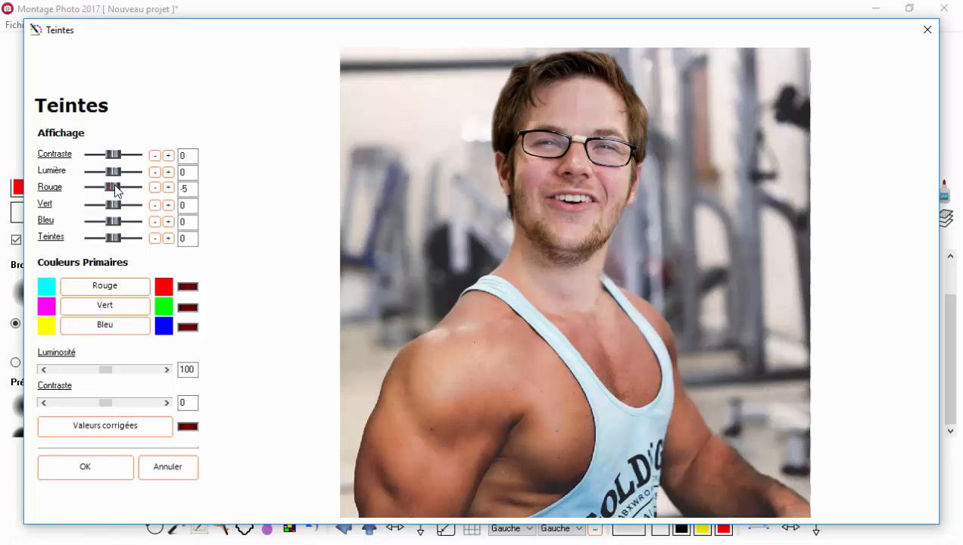
left_click_drag(112, 206, 110, 204)
left_click_drag(112, 205, 113, 187)
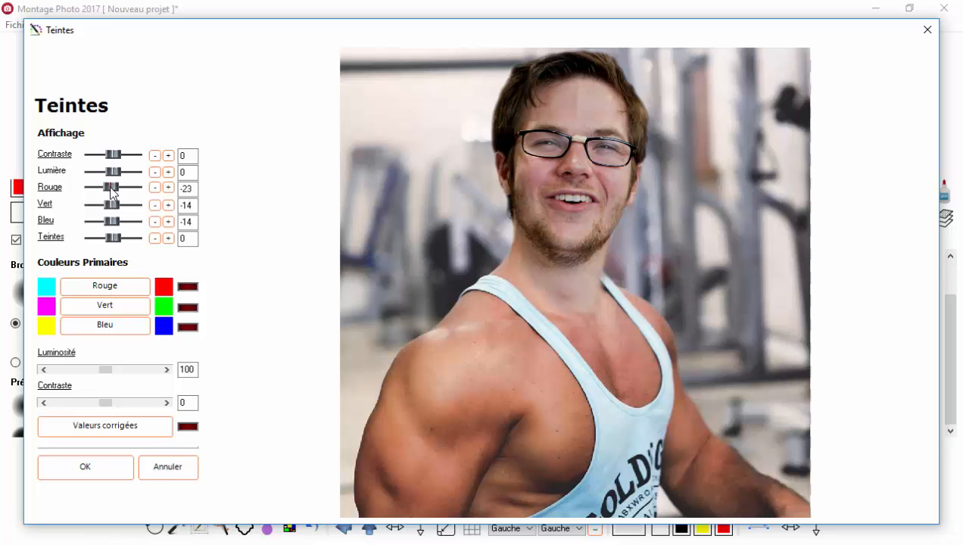
left_click(165, 472)
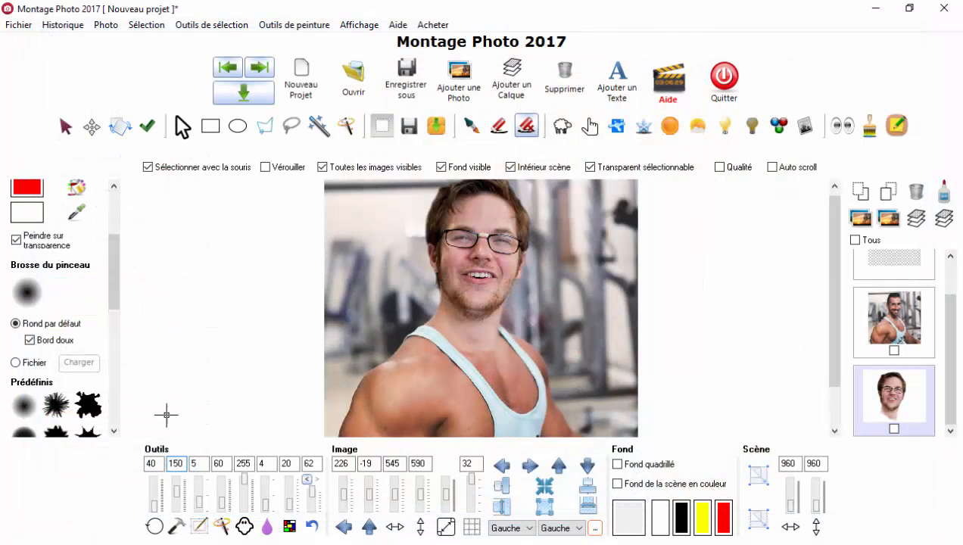
Open the Teintes adjustment for the head layer and preview its red, green and blue channels and the corrected colours.
left_click(106, 25)
left_click(125, 251)
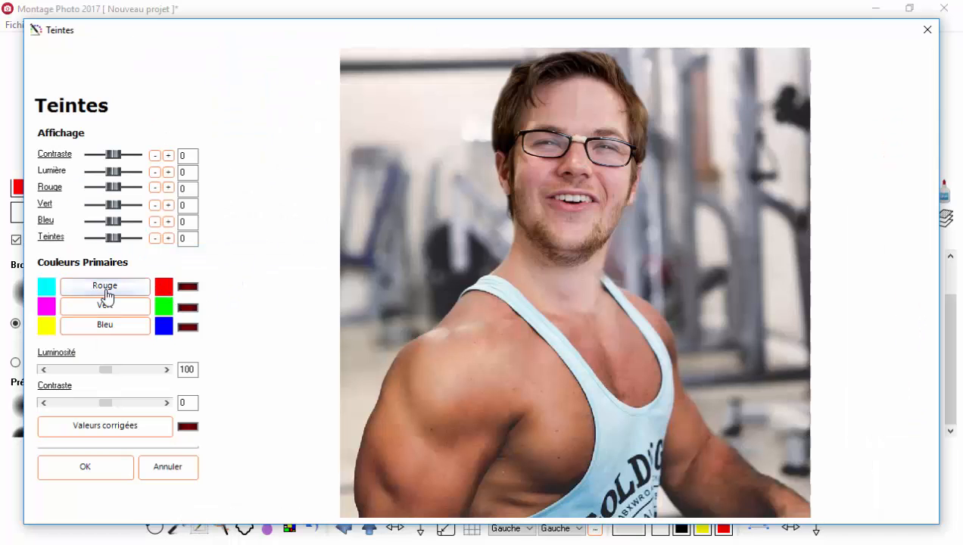
left_click(106, 294)
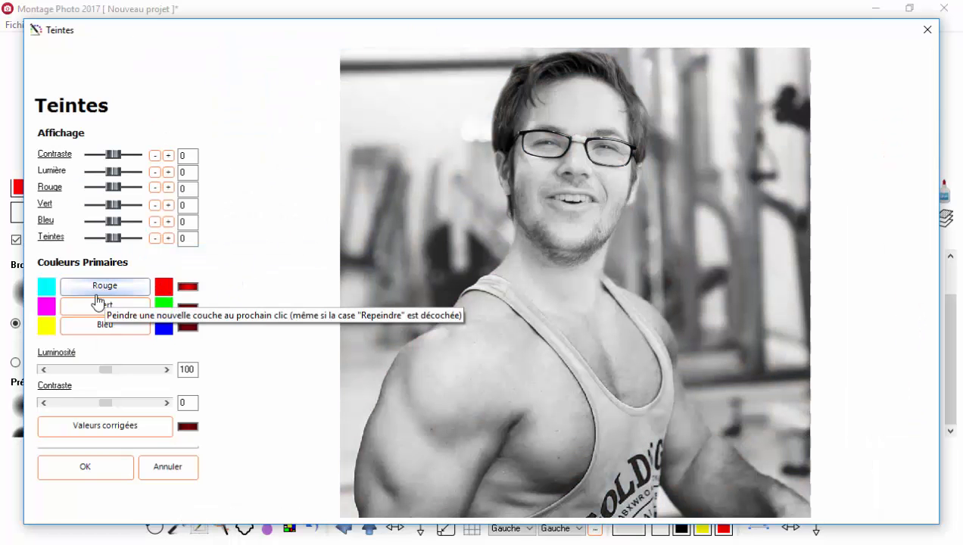
left_click(114, 308)
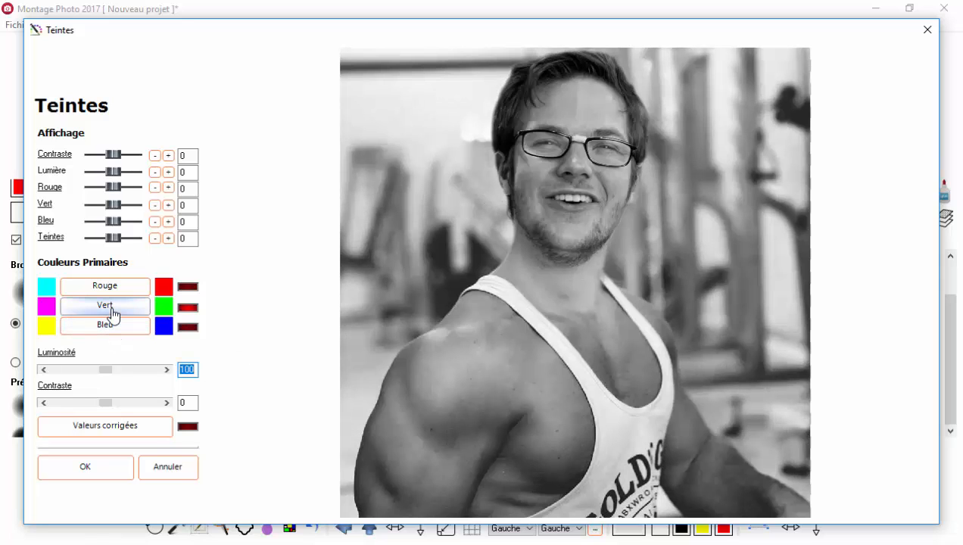
left_click(111, 325)
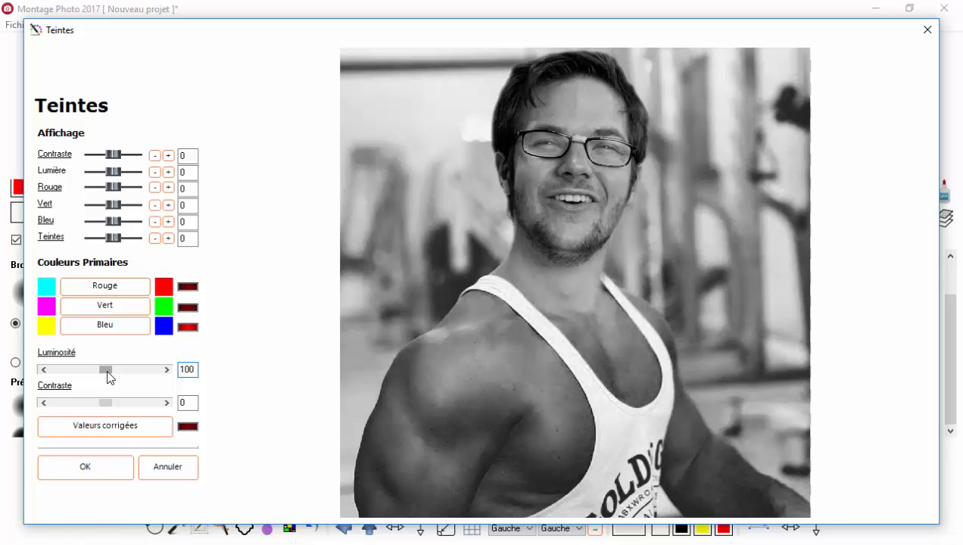
left_click(111, 429)
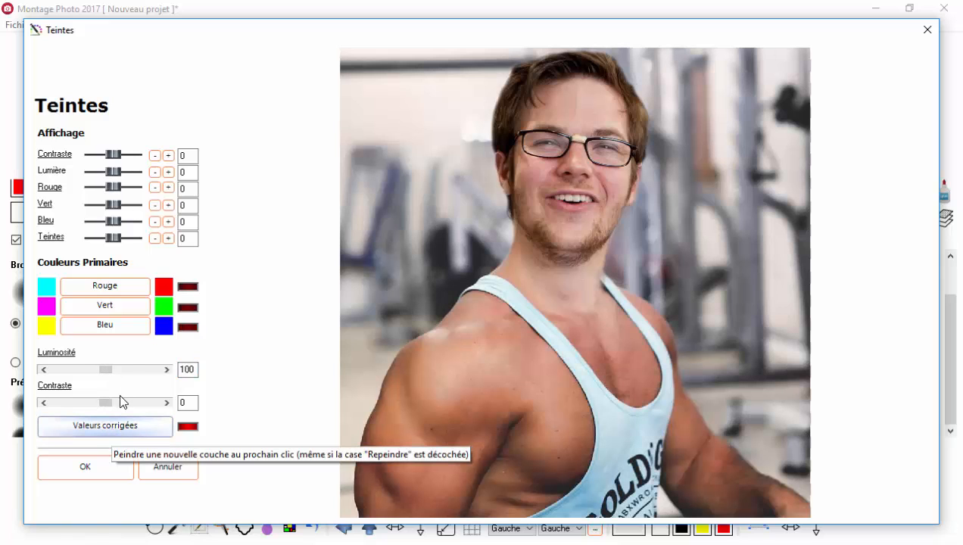
Set the brightness of the head's green channel to 88 and red channel to 91, previewing the corrected colours.
left_click(115, 308)
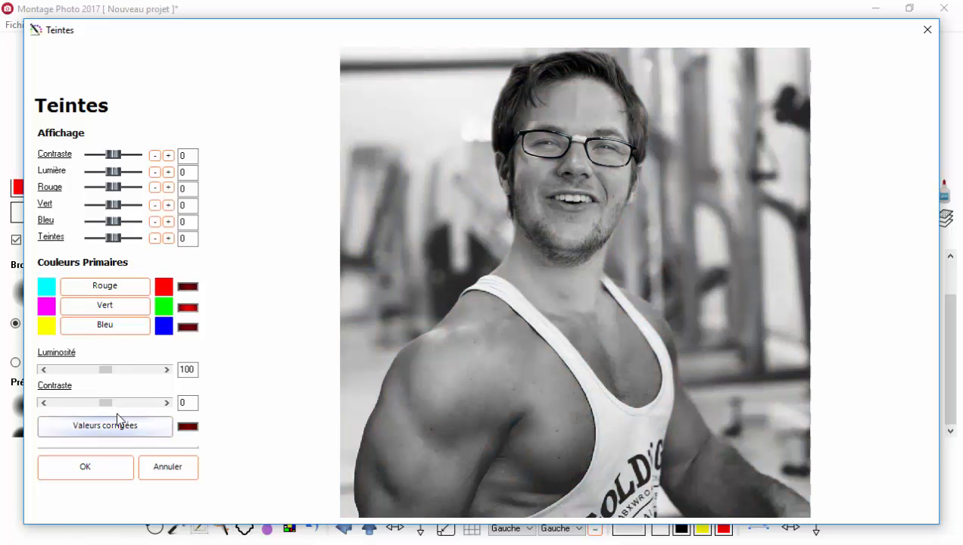
left_click_drag(103, 372, 100, 372)
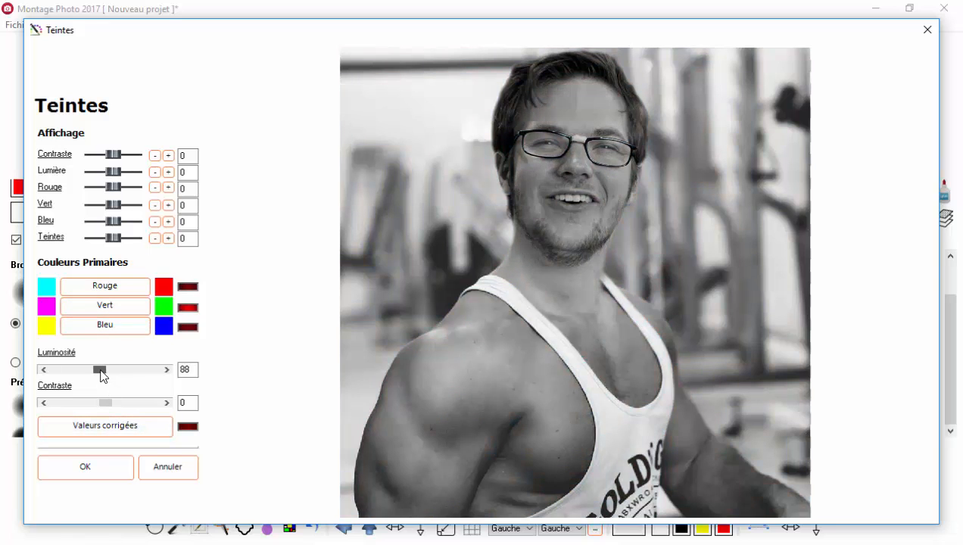
left_click(99, 428)
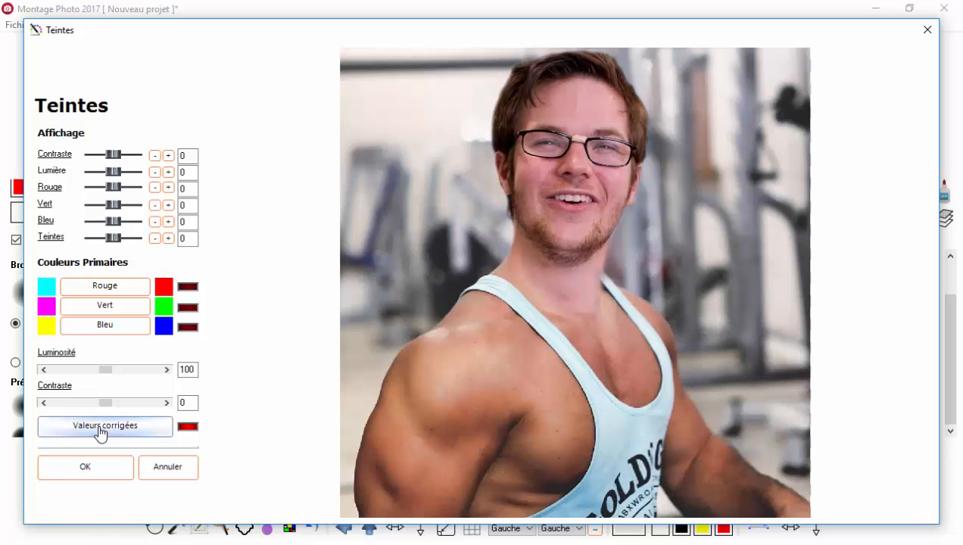
left_click(112, 295)
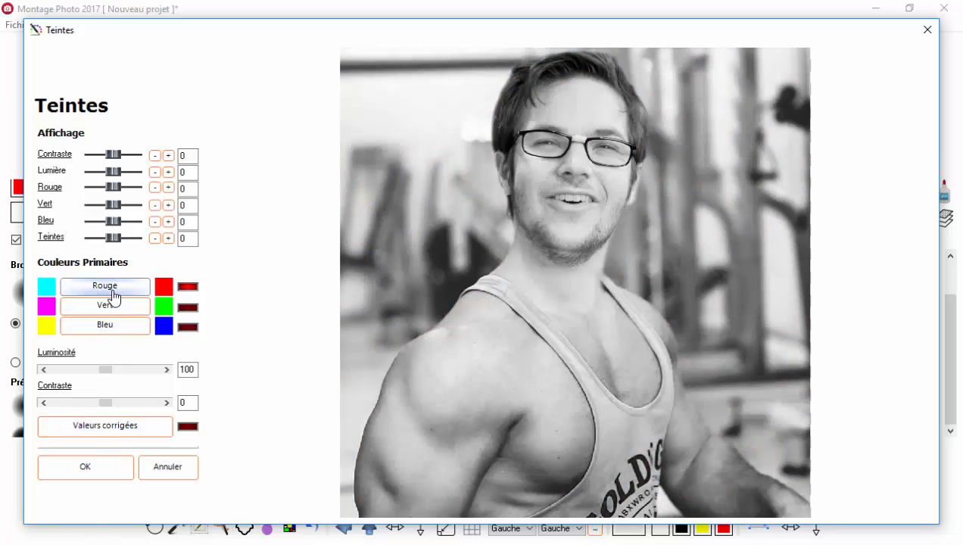
left_click_drag(110, 372, 111, 372)
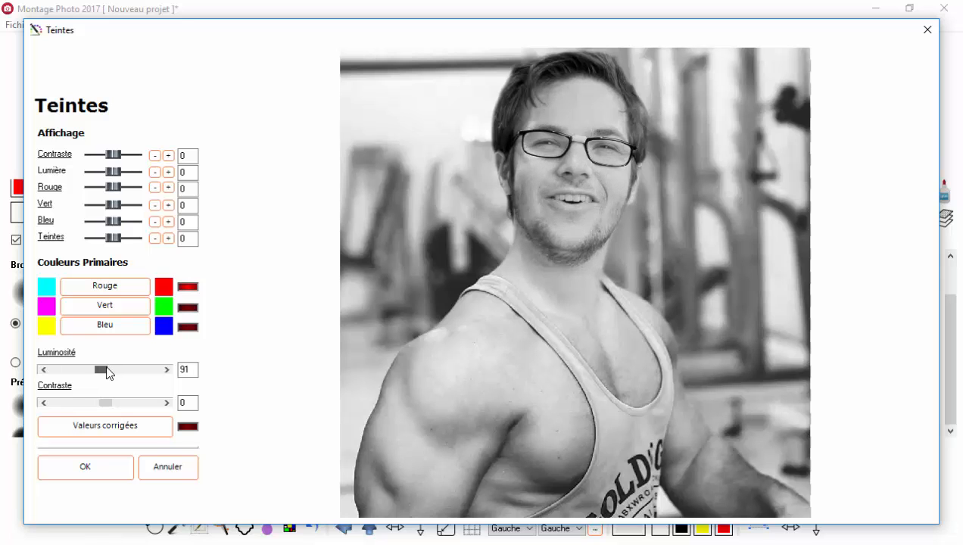
left_click(121, 433)
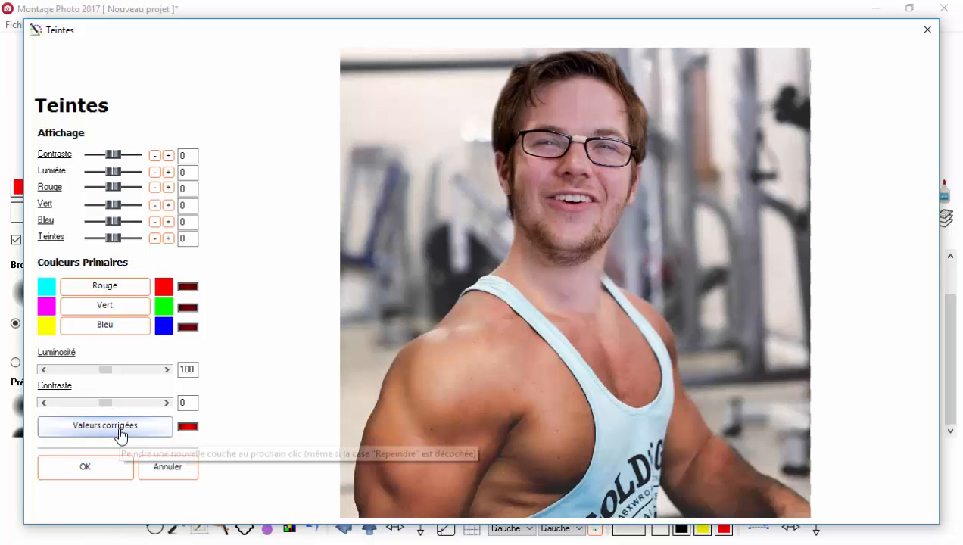
Set the green channel's brightness to 93 and the blue channel's to 84, and preview the corrected colours.
left_click(120, 312)
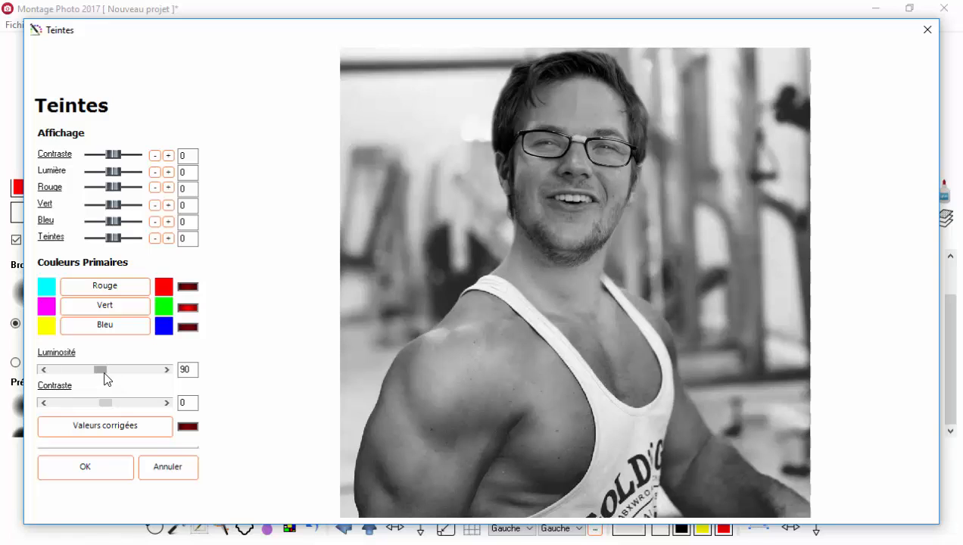
left_click_drag(106, 379, 110, 378)
left_click(110, 325)
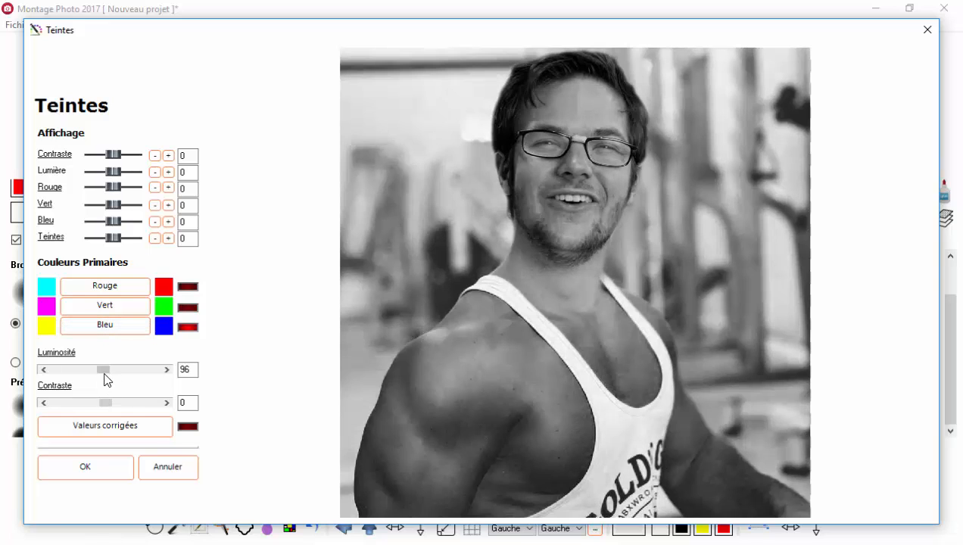
left_click_drag(105, 374, 102, 373)
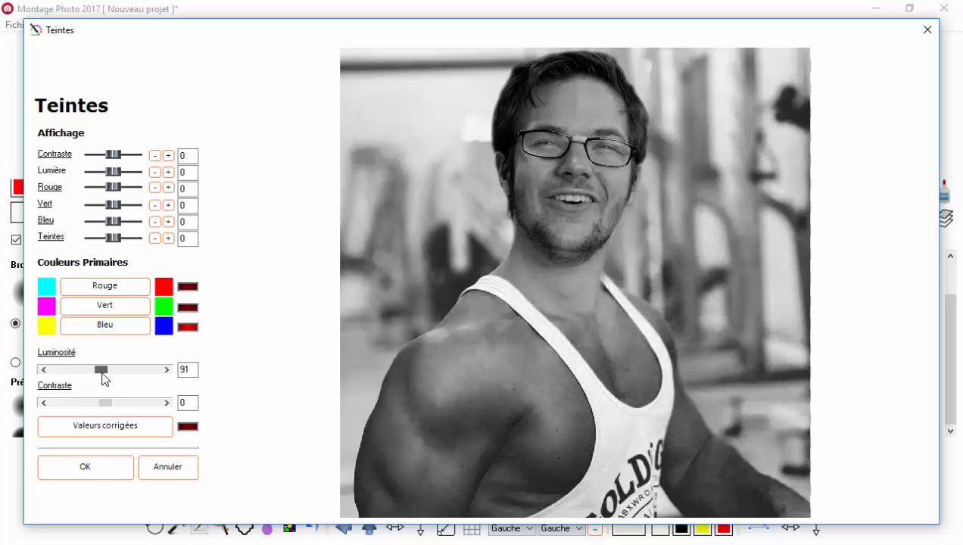
left_click(110, 427)
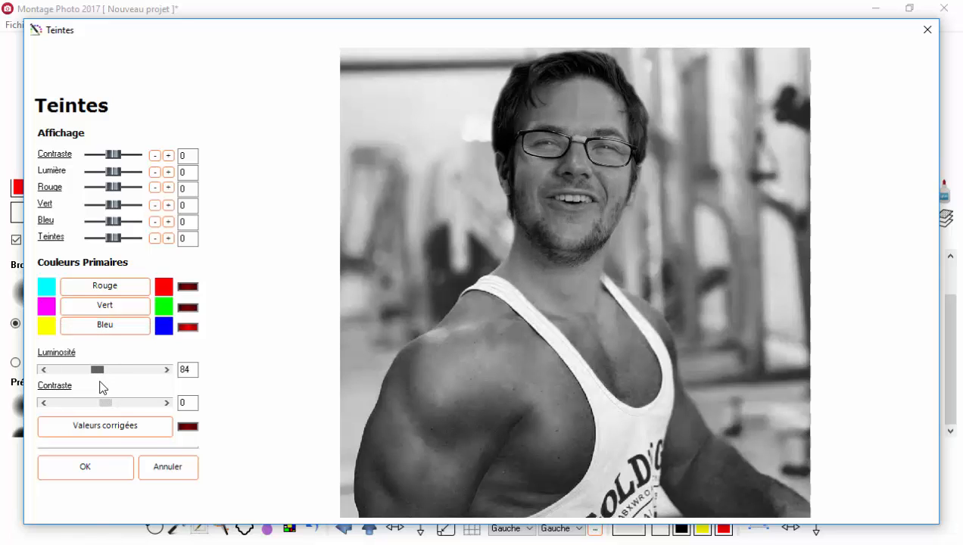
left_click(106, 430)
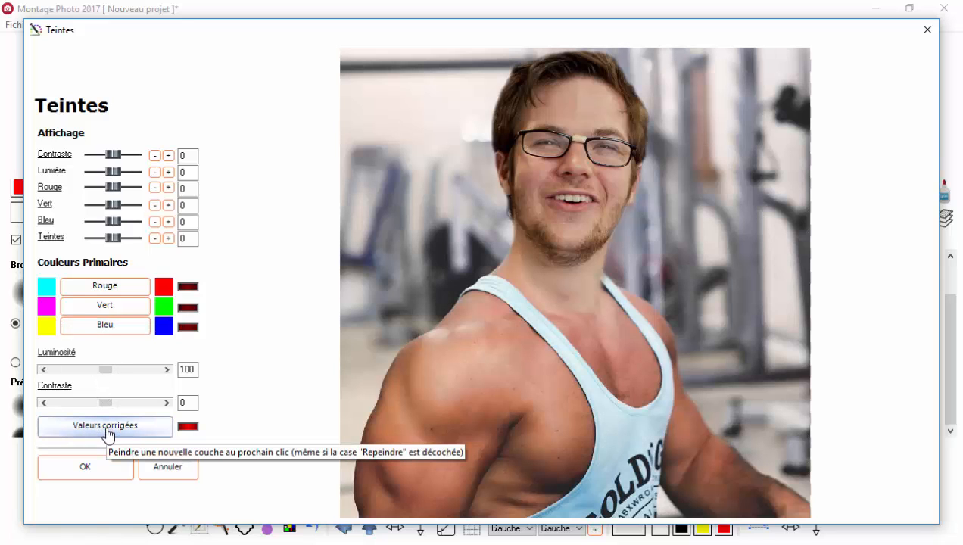
Set the green channel's brightness to 87, readjust the red channel's brightness, and preview the corrected colours after each change.
left_click(110, 308)
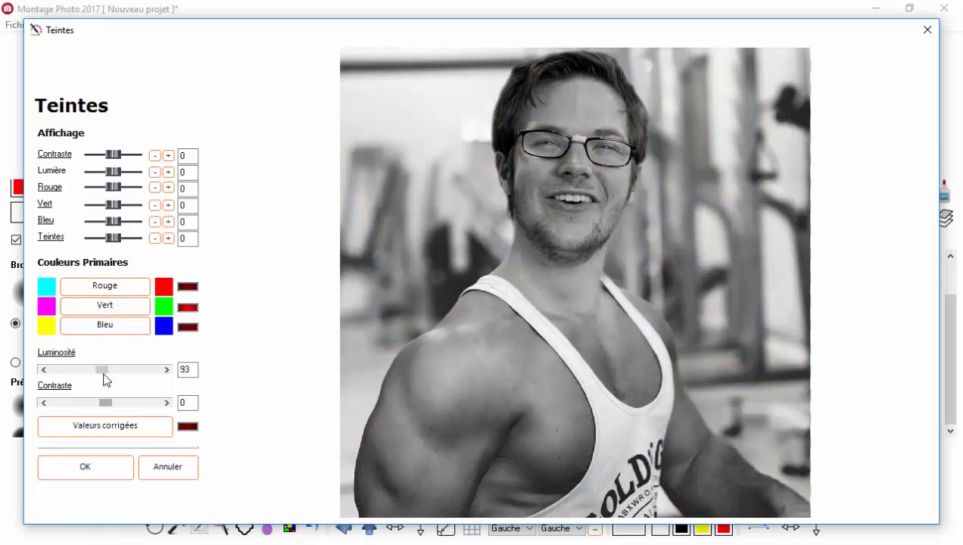
left_click_drag(102, 372, 100, 372)
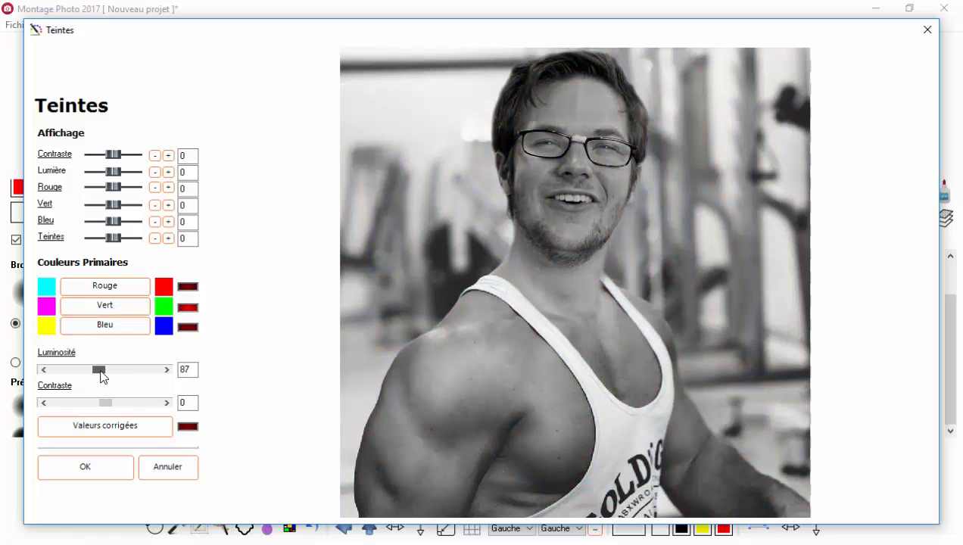
left_click(107, 433)
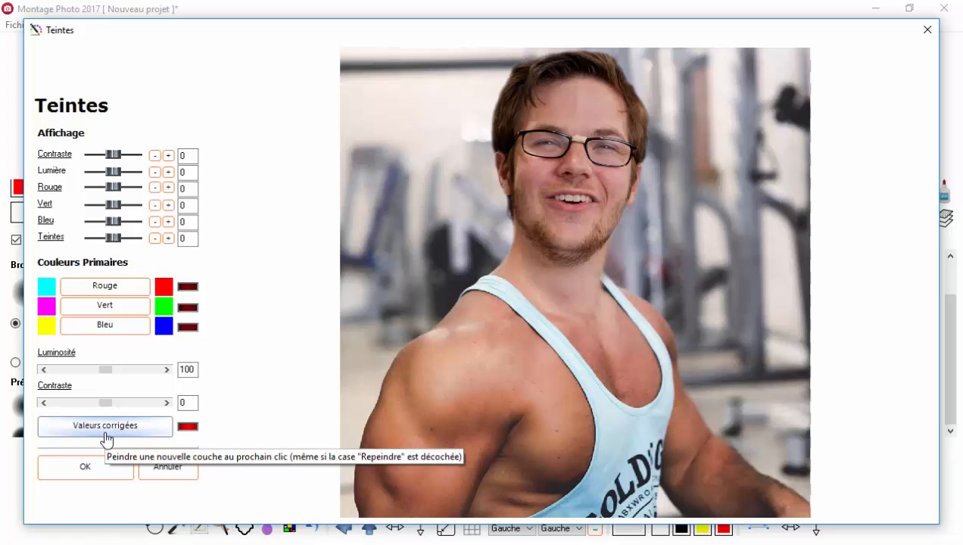
left_click(107, 289)
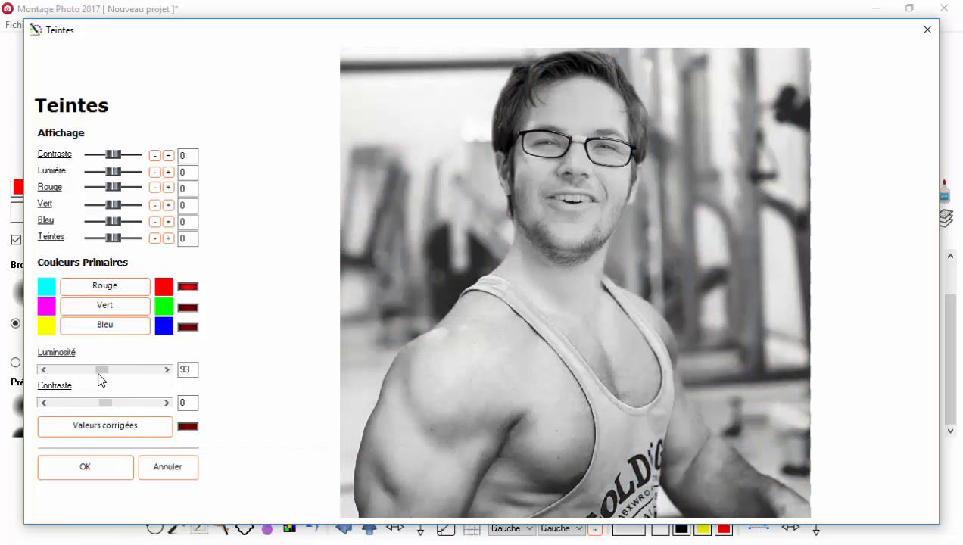
left_click_drag(105, 378, 103, 377)
left_click(105, 427)
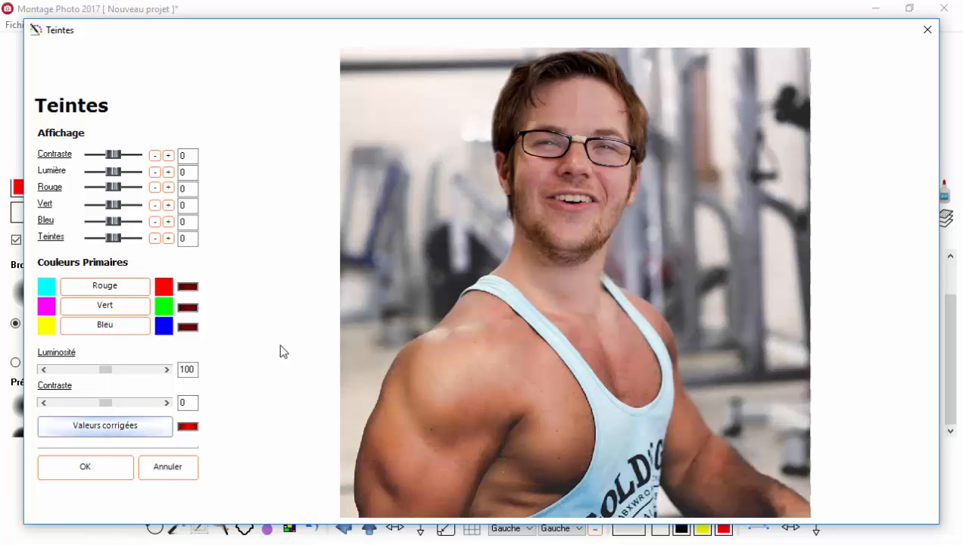
Check the corrected skin tones of the face, neck and shoulders at several zoom levels and apply the Teintes adjustment.
scroll(664, 254, "down", 7)
scroll(611, 216, "up", 9)
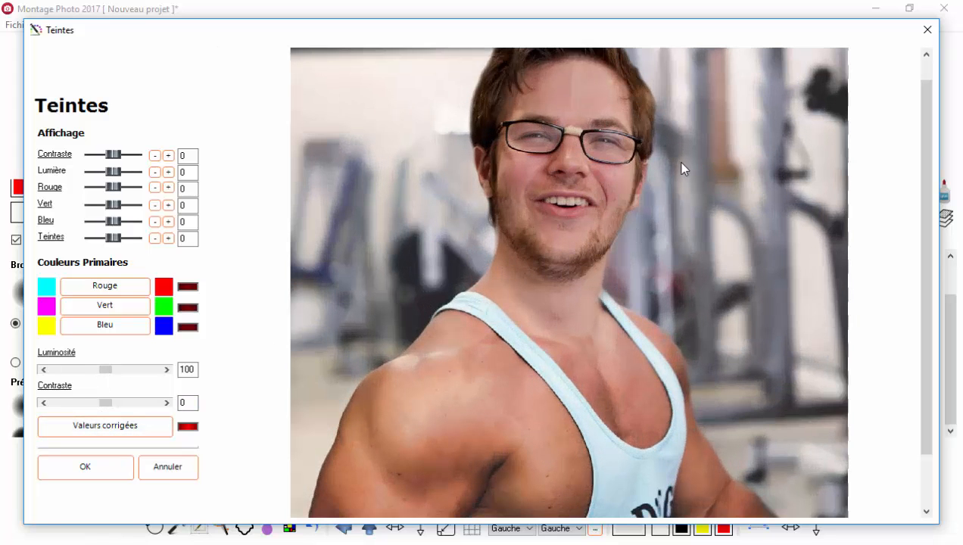
scroll(681, 164, "down", 3)
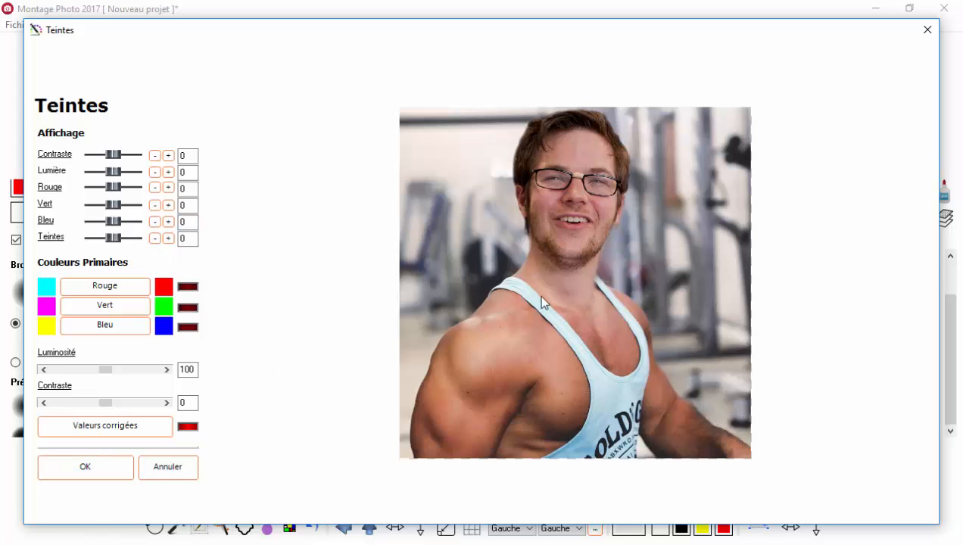
scroll(538, 295, "up", 5)
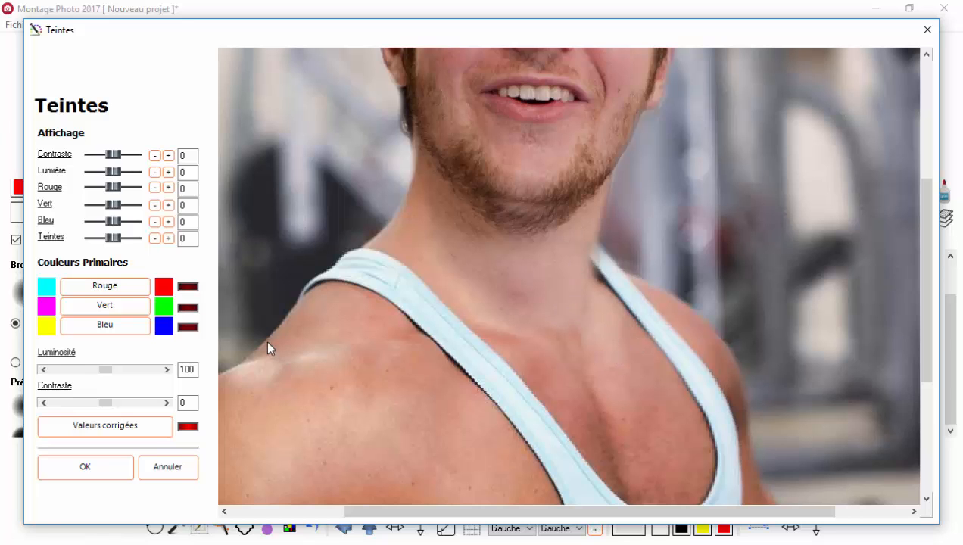
scroll(280, 333, "down", 5)
left_click(91, 467)
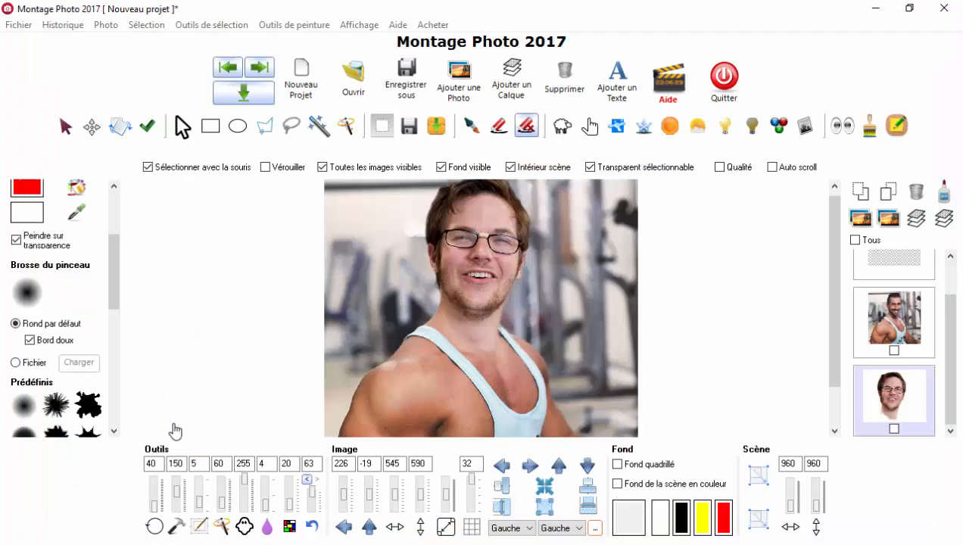
Compare the composite before and after the colour correction by undoing and redoing it, examining the neck and chest up close.
left_click(309, 480)
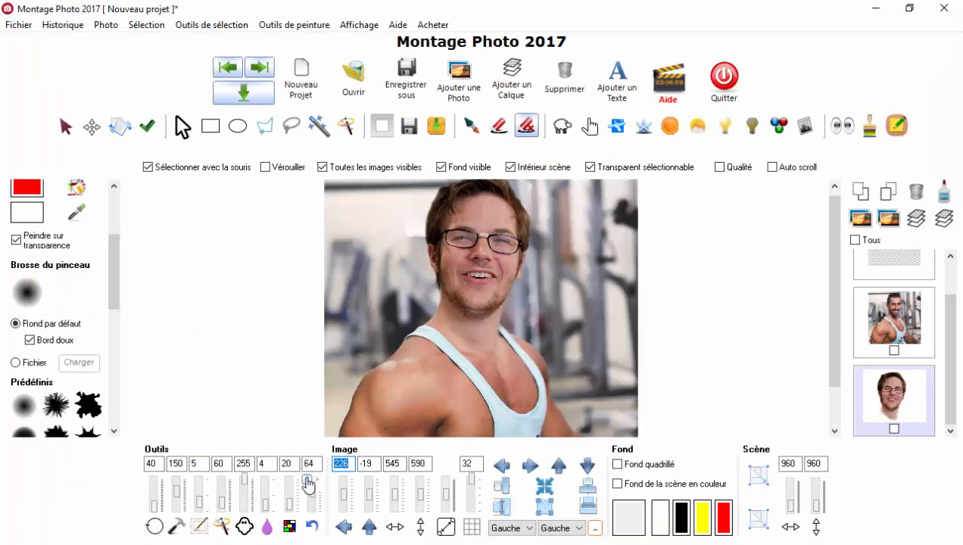
left_click(318, 482)
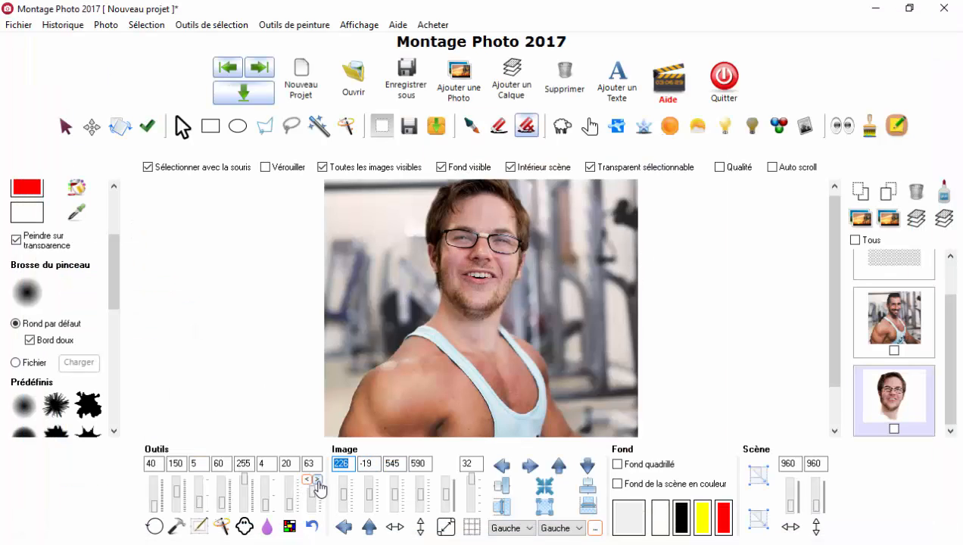
left_click(318, 481)
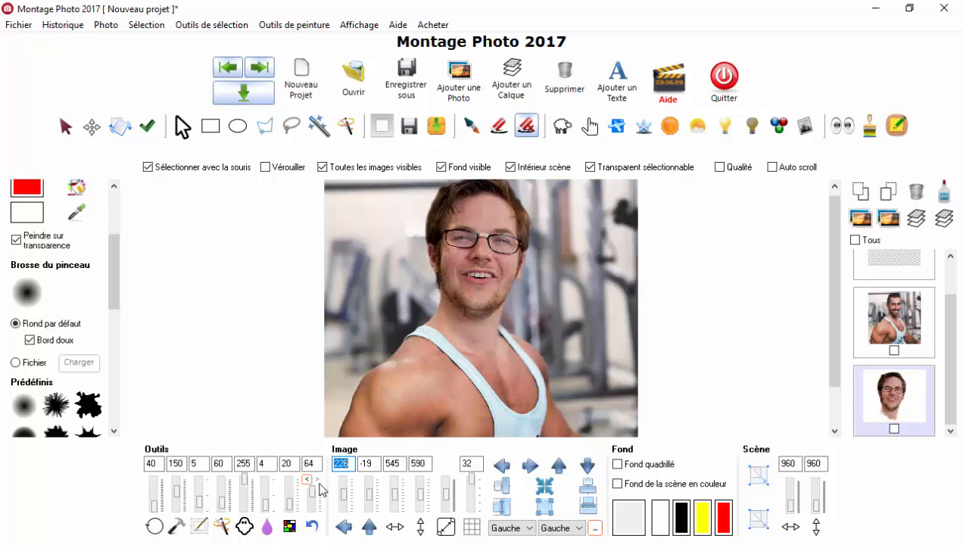
scroll(512, 340, "up", 5)
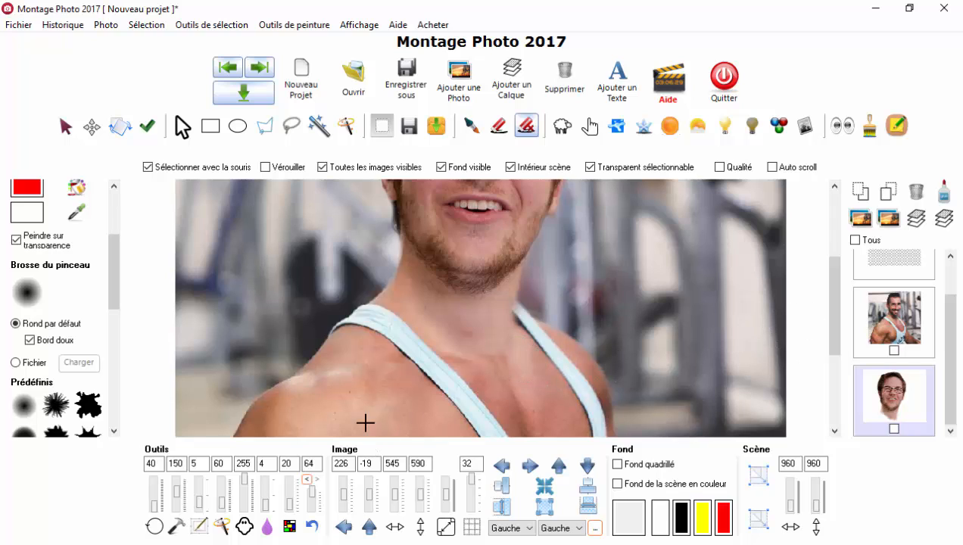
left_click(308, 479)
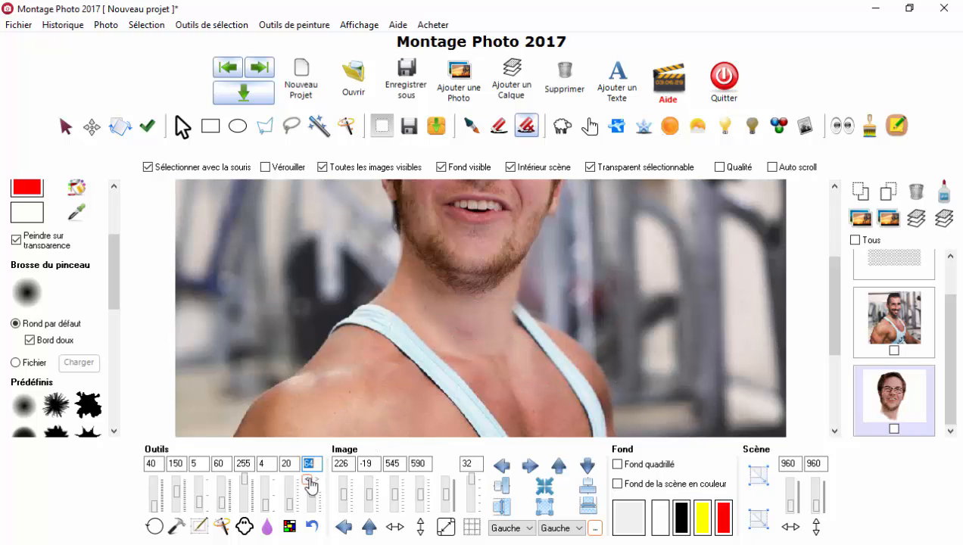
left_click(308, 479)
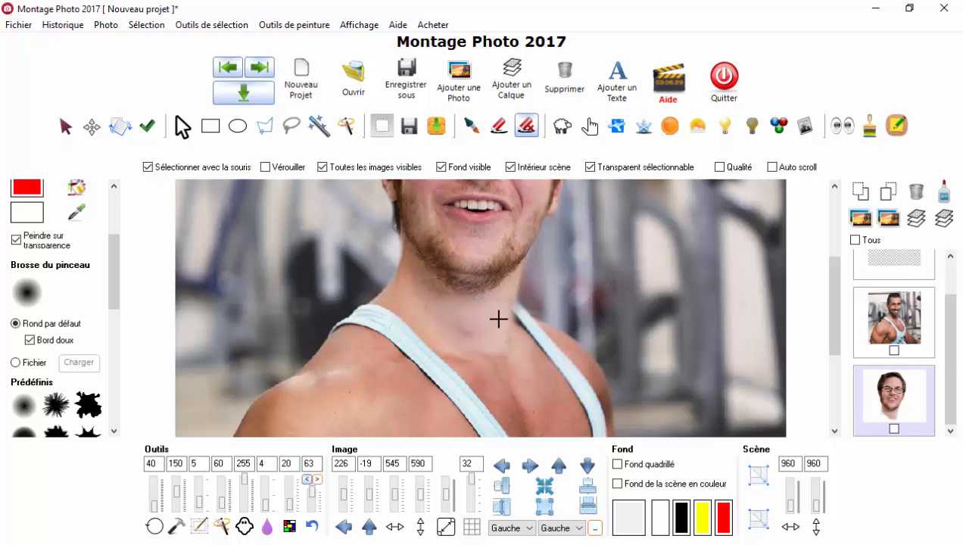
left_click(317, 479)
left_click(318, 479)
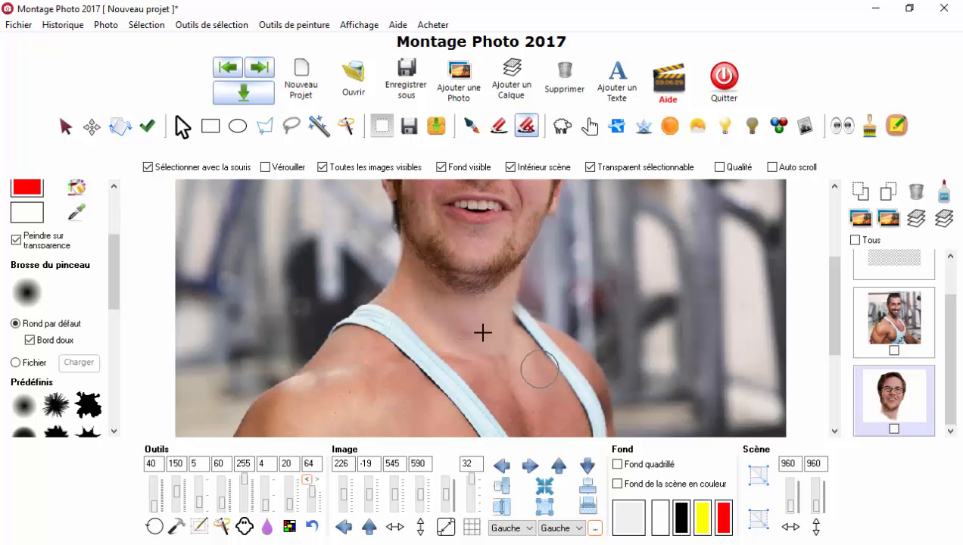
scroll(500, 341, "up", 2)
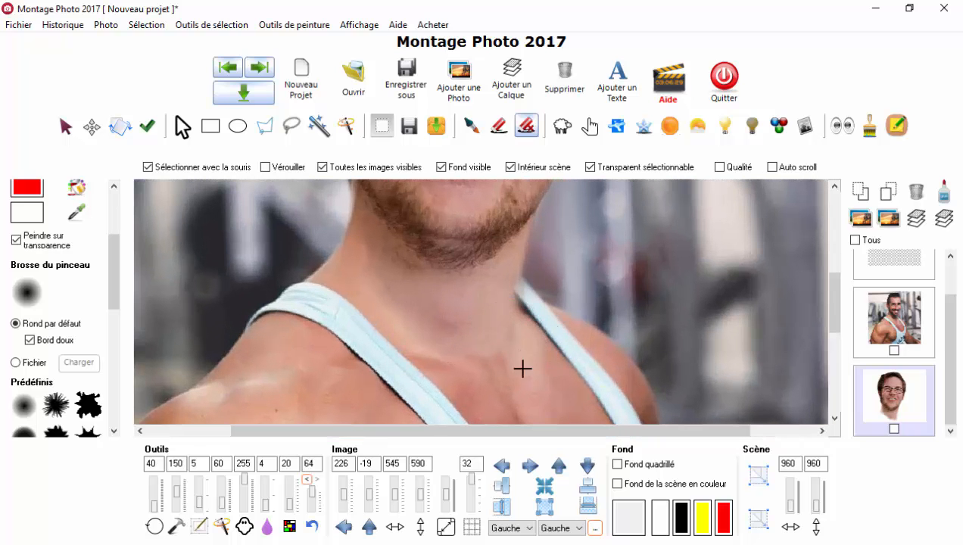
scroll(523, 368, "down", 3)
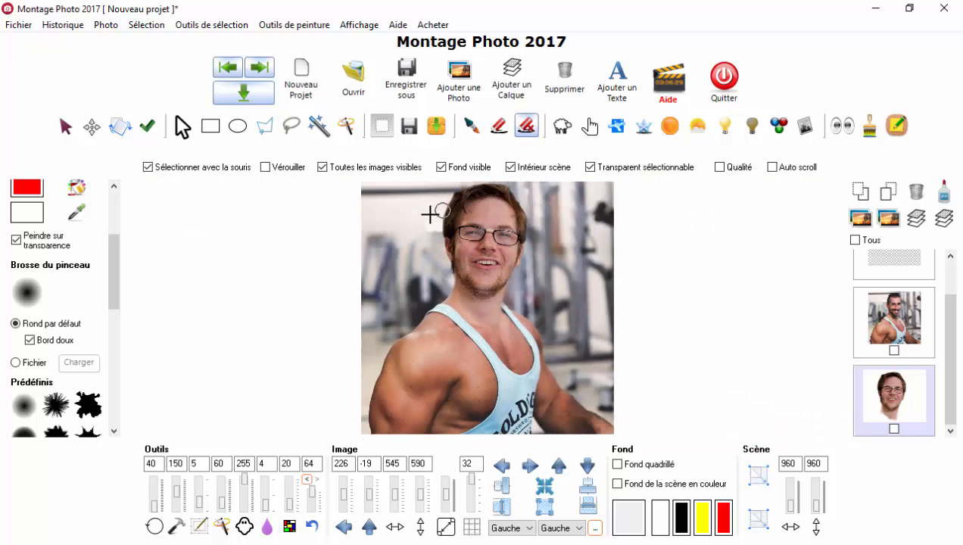
Save the montage under the file name Photo in the Images folder 13.
left_click(407, 90)
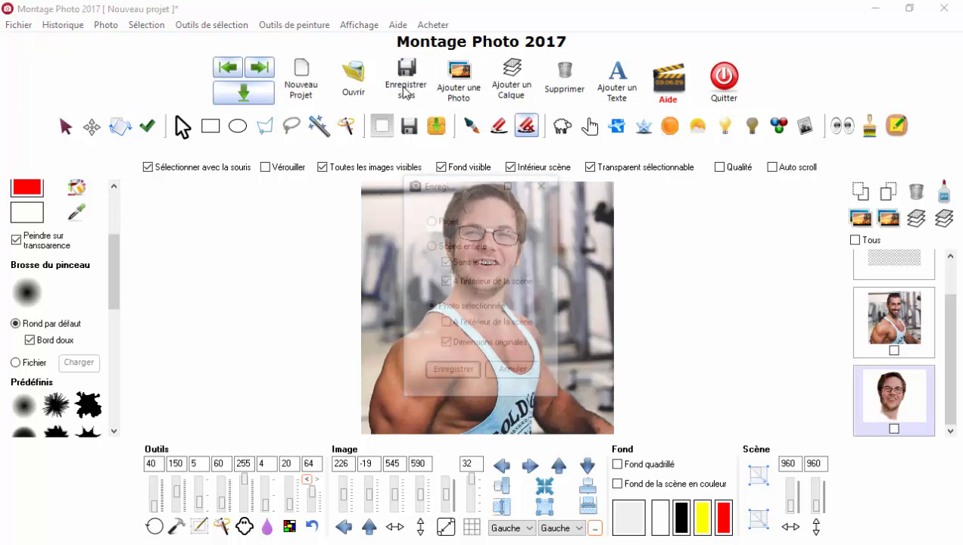
left_click(458, 374)
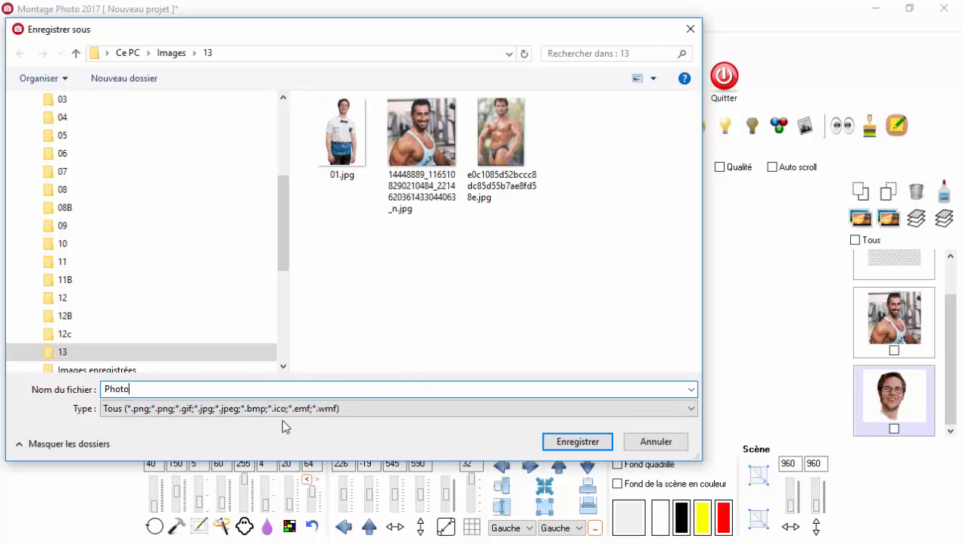
left_click(580, 441)
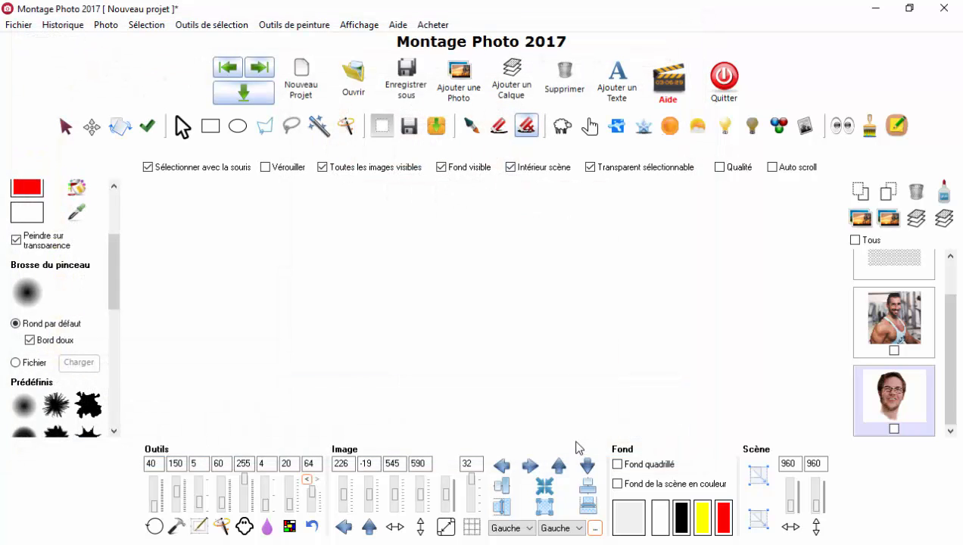